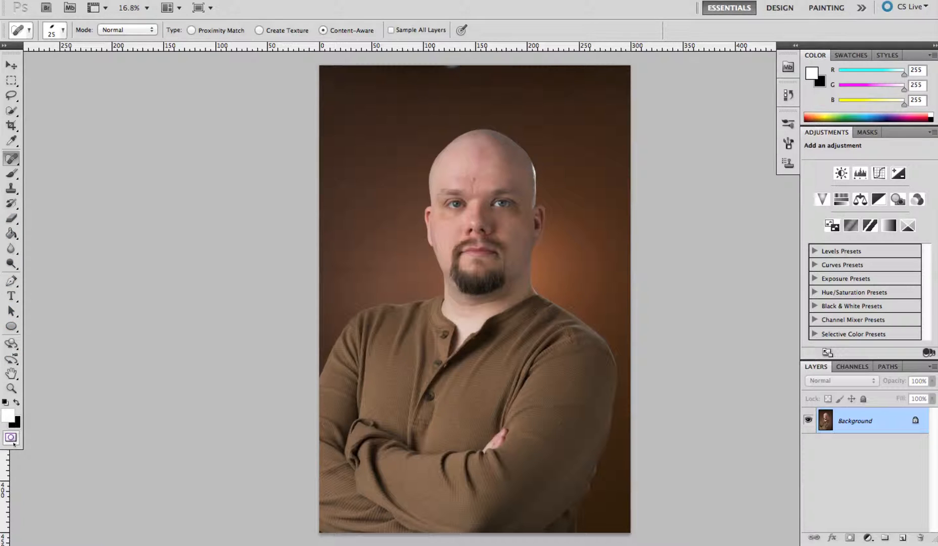
# Enter Quick Mask mode on the portrait.
pyautogui.click(11, 438)
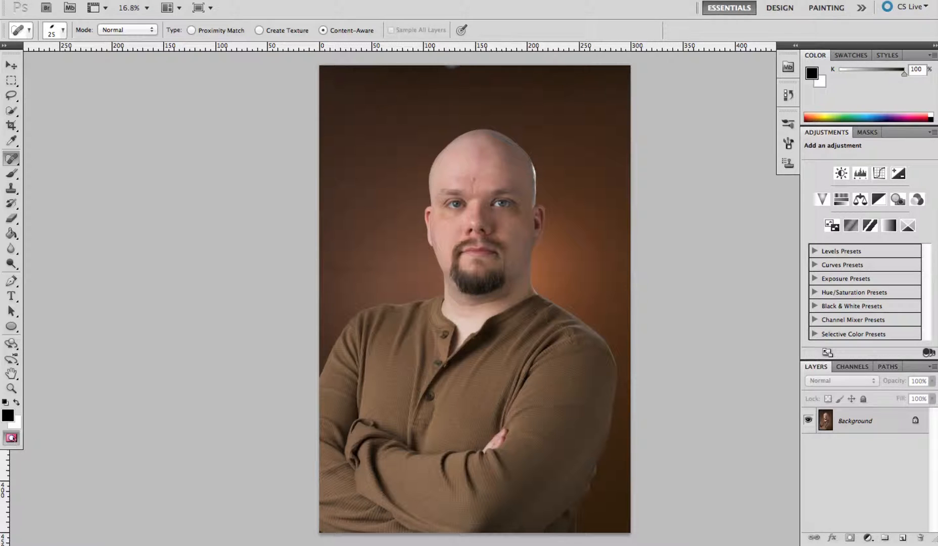
pyautogui.click(11, 438)
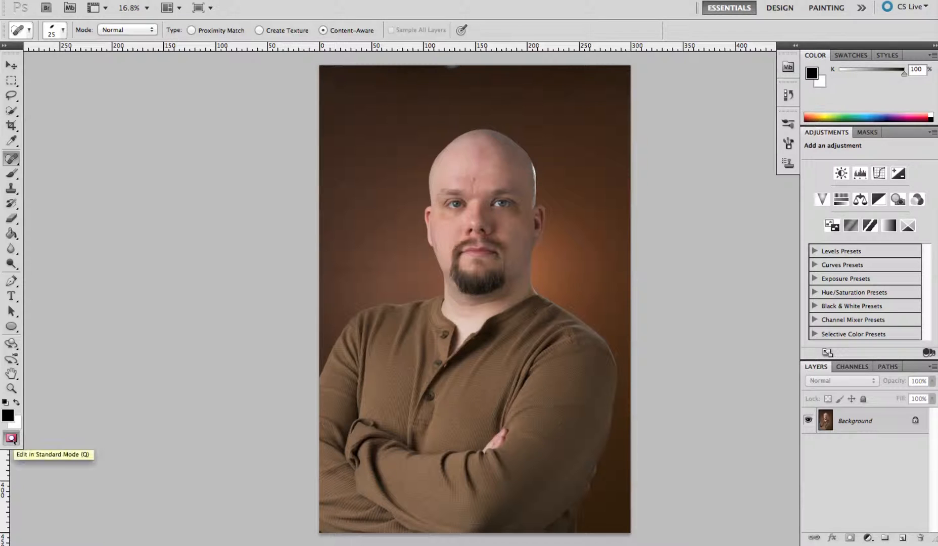
pyautogui.click(12, 439)
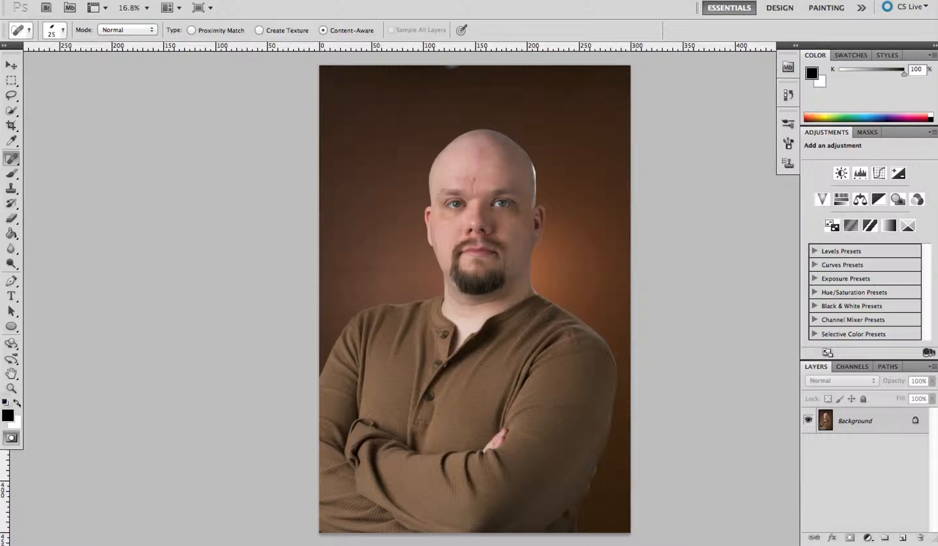
# Swap the foreground and background colours back and forth between black and white, ending with black in front.
pyautogui.click(17, 403)
pyautogui.click(18, 403)
pyautogui.click(18, 403)
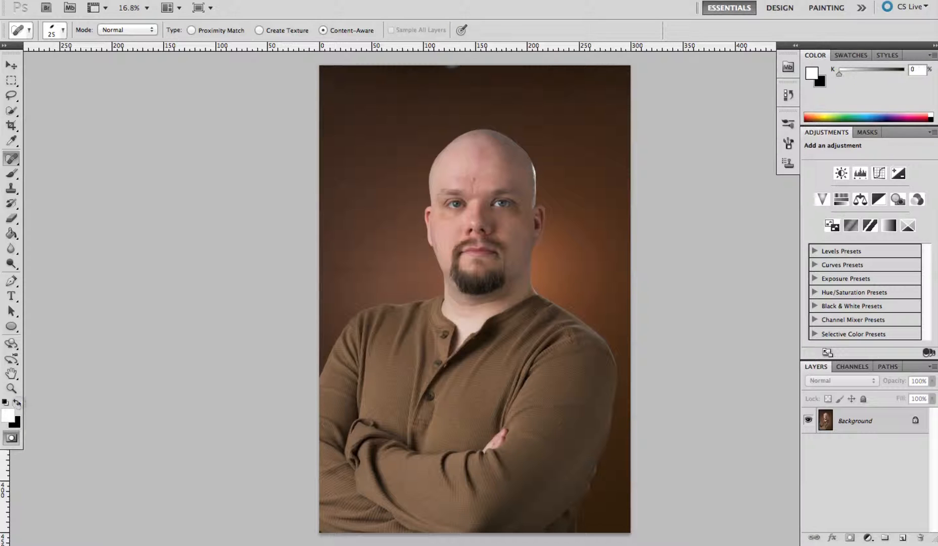
pyautogui.click(18, 403)
pyautogui.click(17, 403)
pyautogui.click(17, 403)
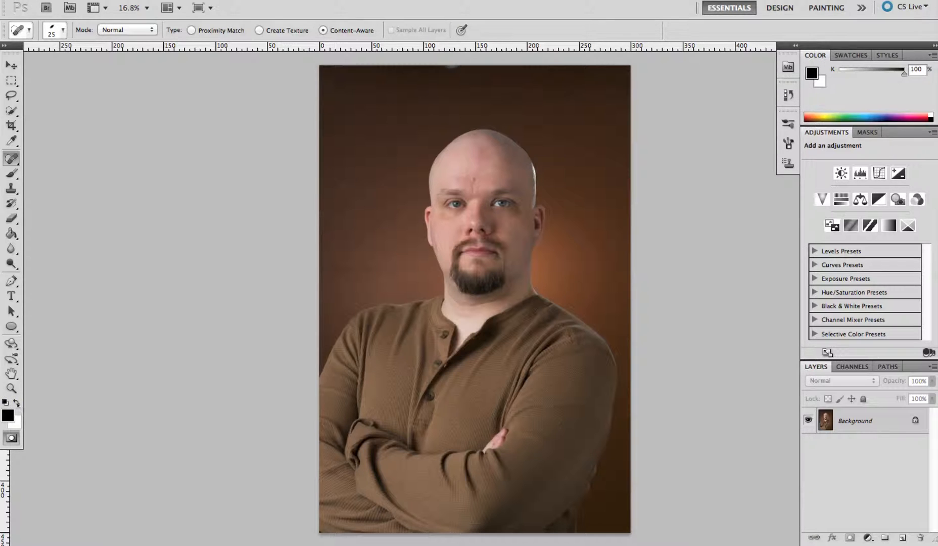
pyautogui.click(17, 402)
pyautogui.click(17, 403)
pyautogui.click(11, 439)
# Activate the Brush tool and choose the hard round brush tip.
pyautogui.click(11, 173)
pyautogui.click(10, 175)
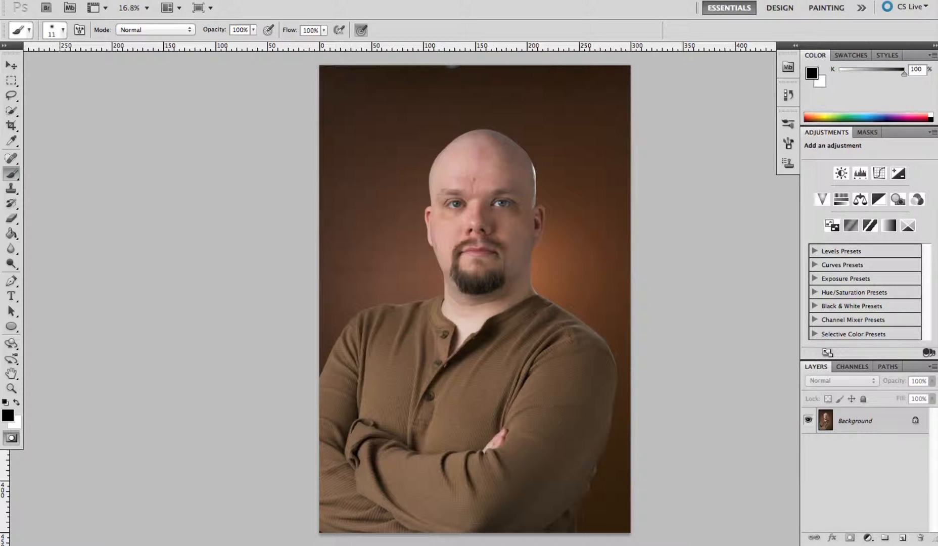
pyautogui.click(62, 32)
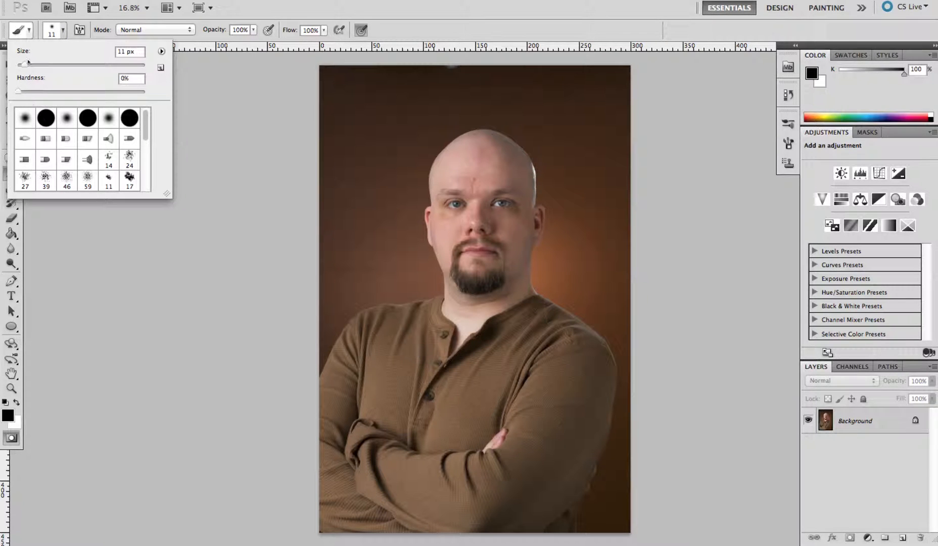
pyautogui.doubleClick(46, 119)
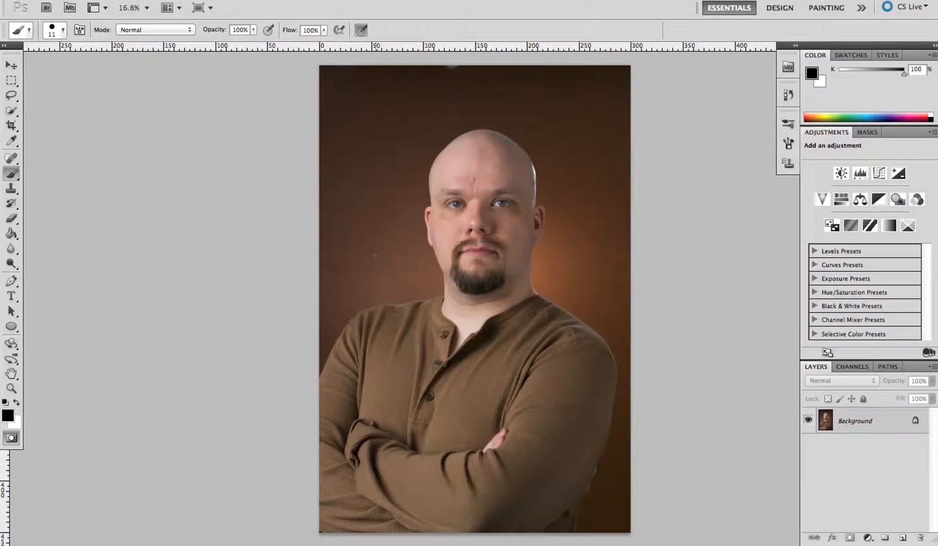
# Paint black mask with a 701 px brush over the background above the shoulders and around the man's head.
pyautogui.moveTo(371, 251)
pyautogui.mouseDown()
pyautogui.moveTo(469, 262)
pyautogui.moveTo(404, 263)
pyautogui.moveTo(436, 260)
pyautogui.moveTo(429, 169)
pyautogui.moveTo(447, 334)
pyautogui.moveTo(431, 367)
pyautogui.moveTo(404, 348)
pyautogui.mouseUp()
pyautogui.moveTo(341, 134)
pyautogui.mouseDown()
pyautogui.moveTo(349, 74)
pyautogui.moveTo(367, 74)
pyautogui.moveTo(388, 96)
pyautogui.moveTo(406, 69)
pyautogui.moveTo(324, 148)
pyautogui.moveTo(324, 173)
pyautogui.moveTo(317, 162)
pyautogui.moveTo(442, 102)
pyautogui.moveTo(612, 107)
pyautogui.moveTo(488, 76)
pyautogui.moveTo(350, 86)
pyautogui.moveTo(318, 218)
pyautogui.moveTo(366, 136)
pyautogui.moveTo(319, 246)
pyautogui.moveTo(335, 225)
pyautogui.moveTo(343, 171)
pyautogui.moveTo(384, 128)
pyautogui.moveTo(379, 176)
pyautogui.moveTo(368, 224)
pyautogui.moveTo(311, 280)
pyautogui.moveTo(362, 247)
pyautogui.moveTo(361, 235)
pyautogui.moveTo(378, 253)
pyautogui.moveTo(364, 238)
pyautogui.moveTo(356, 175)
pyautogui.moveTo(417, 113)
pyautogui.mouseUp()
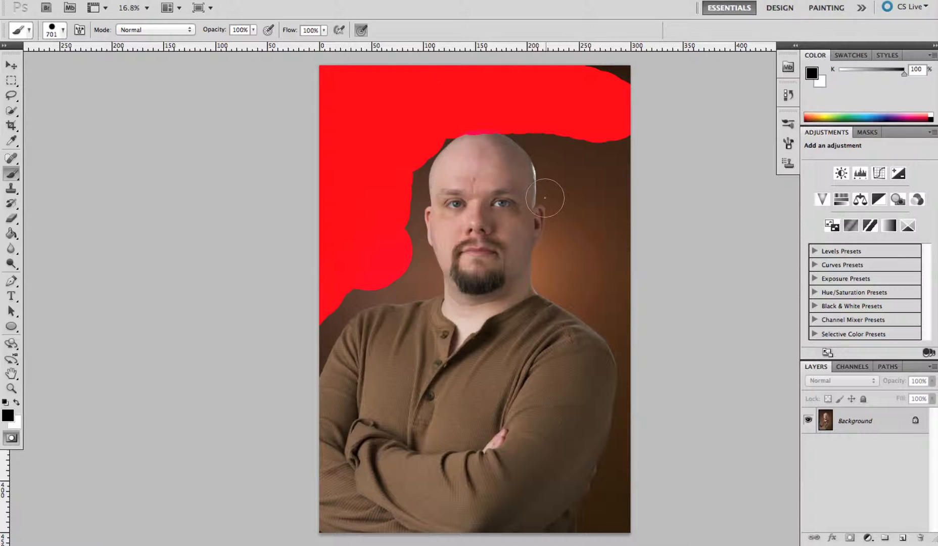
pyautogui.moveTo(571, 215)
pyautogui.mouseDown()
pyautogui.moveTo(587, 196)
pyautogui.moveTo(599, 103)
pyautogui.moveTo(615, 80)
pyautogui.moveTo(642, 96)
pyautogui.moveTo(630, 173)
pyautogui.moveTo(590, 237)
pyautogui.moveTo(616, 233)
pyautogui.moveTo(640, 299)
pyautogui.moveTo(585, 260)
pyautogui.moveTo(578, 270)
pyautogui.moveTo(602, 203)
pyautogui.moveTo(573, 151)
pyautogui.mouseUp()
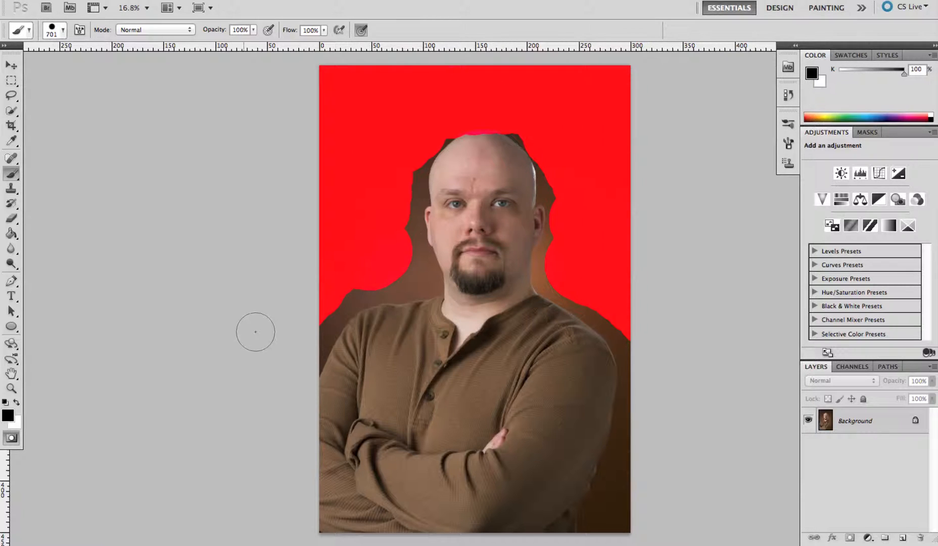
# Paint with white to clear the mask from the top of the head, and return the foreground colour to black.
pyautogui.click(17, 402)
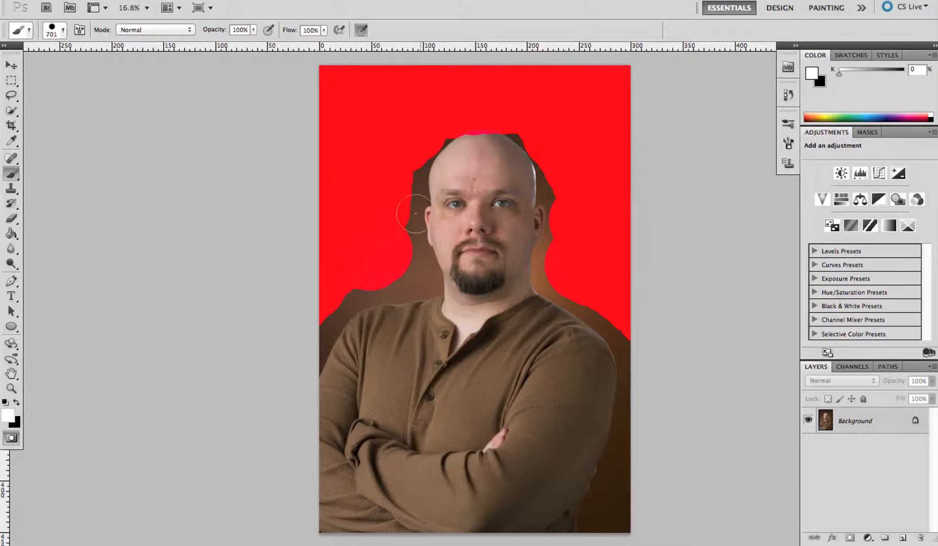
pyautogui.moveTo(497, 168)
pyautogui.mouseDown()
pyautogui.moveTo(456, 170)
pyautogui.moveTo(507, 164)
pyautogui.moveTo(448, 179)
pyautogui.moveTo(446, 222)
pyautogui.mouseUp()
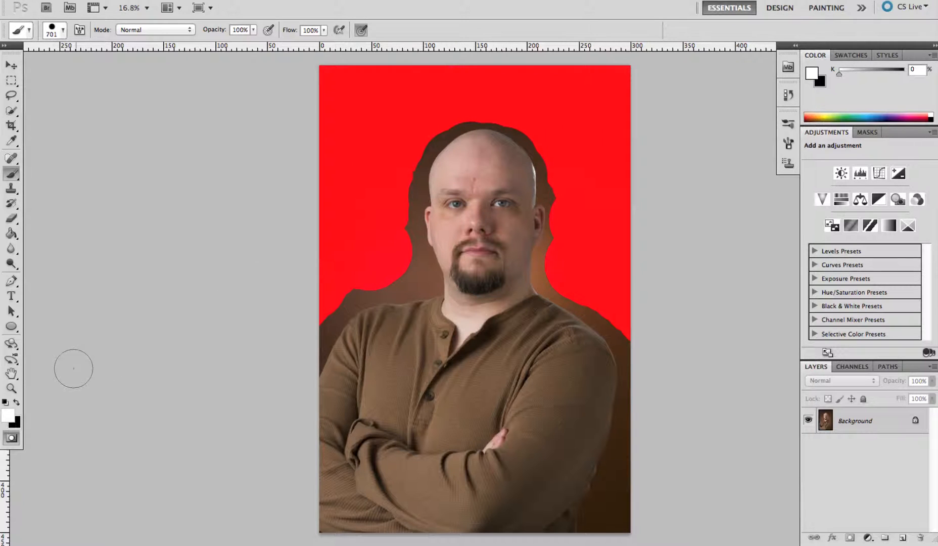
pyautogui.click(16, 401)
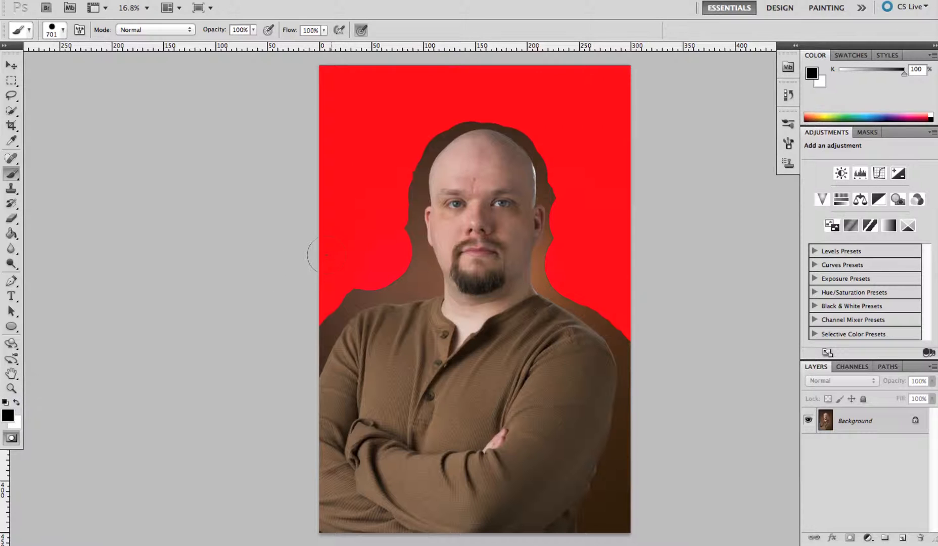
# Extend the black mask closer to the shoulder, neck and head on the left and into the lower-right background corner.
pyautogui.moveTo(347, 279)
pyautogui.mouseDown()
pyautogui.moveTo(325, 277)
pyautogui.moveTo(308, 313)
pyautogui.mouseUp()
pyautogui.moveTo(384, 283); pyautogui.dragTo(379, 255)
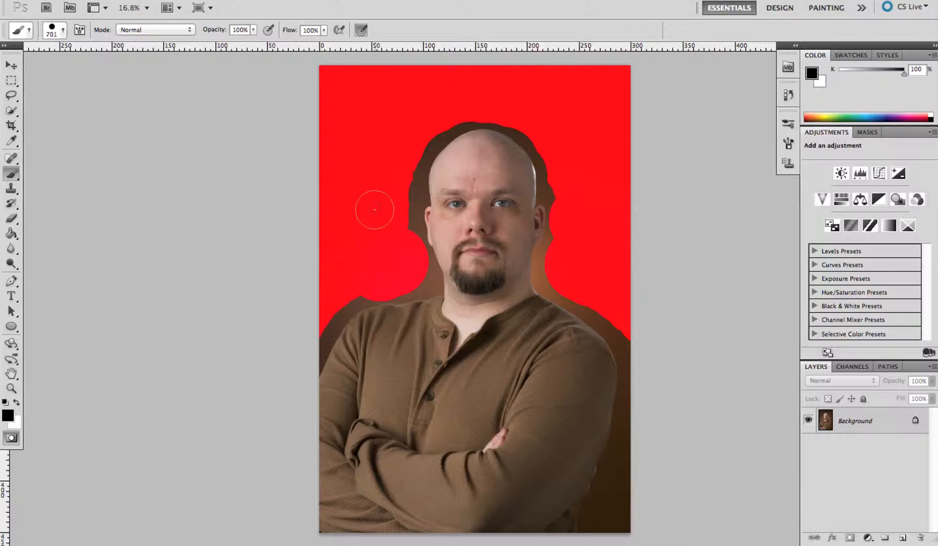
pyautogui.moveTo(380, 221)
pyautogui.mouseDown()
pyautogui.moveTo(372, 197)
pyautogui.moveTo(382, 171)
pyautogui.mouseUp()
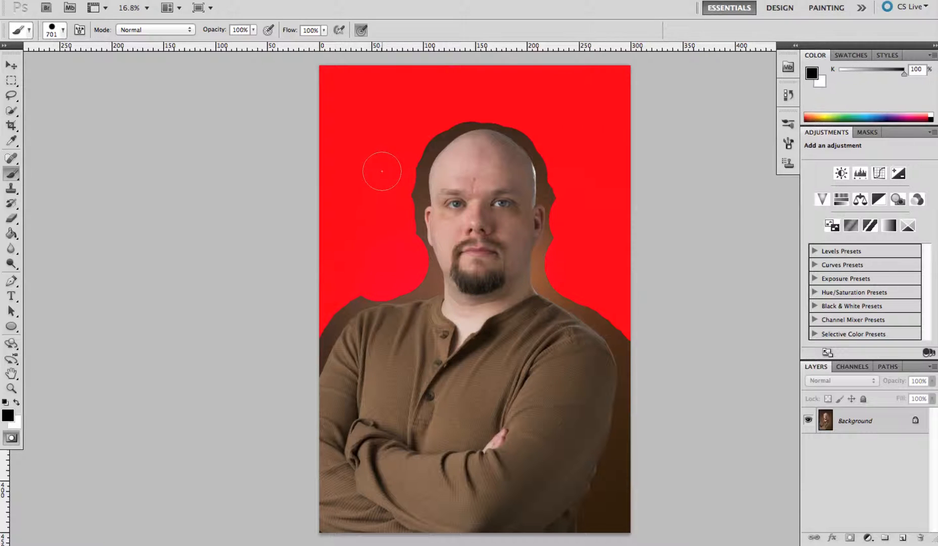
pyautogui.moveTo(643, 498); pyautogui.dragTo(634, 520)
pyautogui.moveTo(659, 456); pyautogui.dragTo(646, 503)
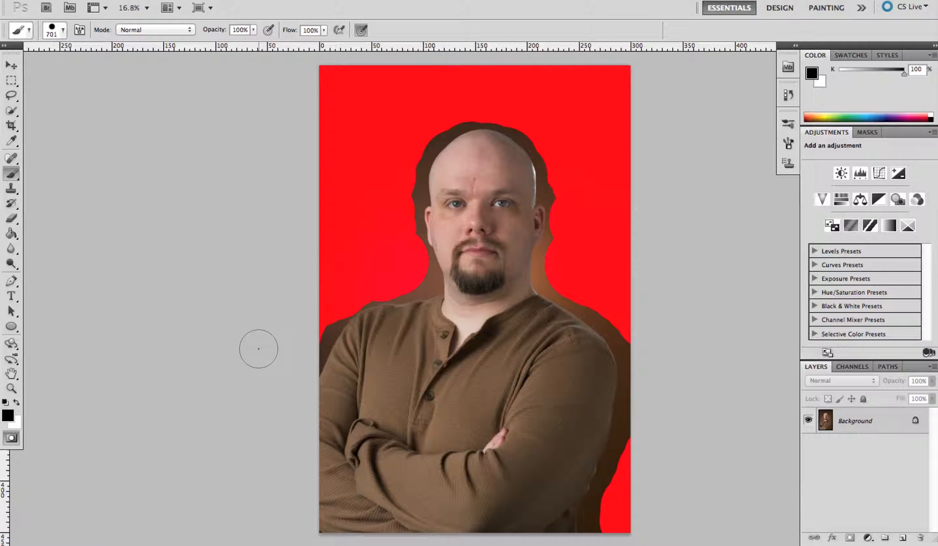
# Dab mask onto the shirt, swap the foreground to white, and paint away the dab and the mask touching the shoulder.
pyautogui.click(377, 345)
pyautogui.press('x')
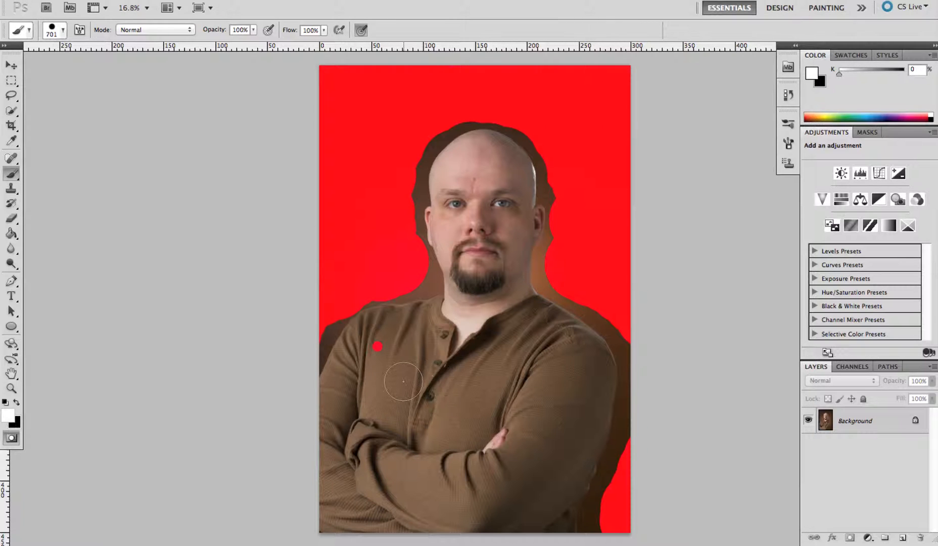
pyautogui.press('x')
pyautogui.press('x')
pyautogui.press('x')
pyautogui.press('x')
pyautogui.click(378, 346)
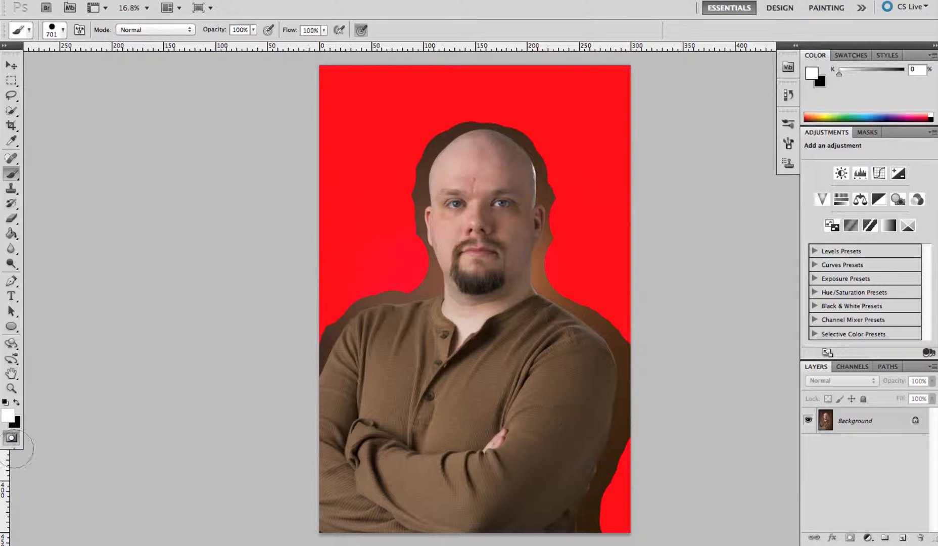
# Return to standard mode to convert the painted mask into a selection around the man.
pyautogui.click(11, 438)
pyautogui.click(12, 438)
pyautogui.click(11, 438)
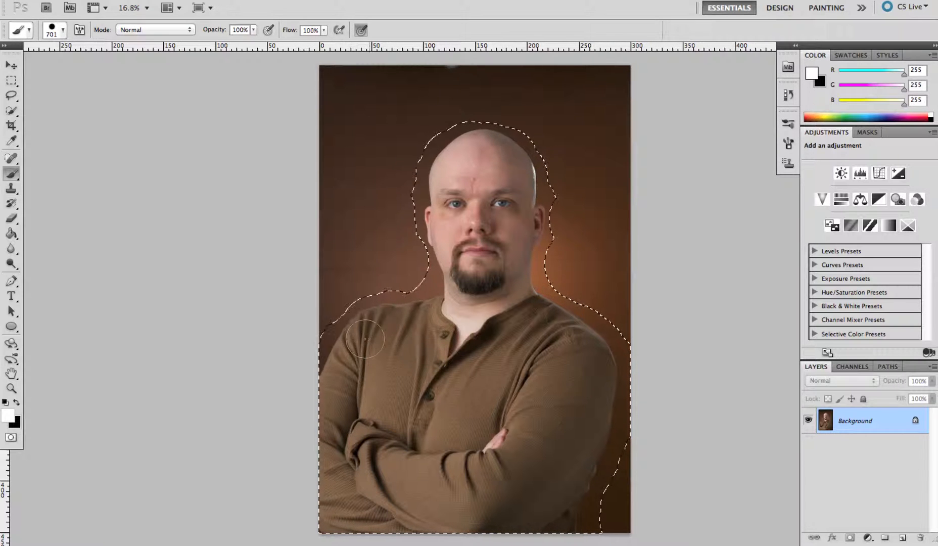
# Activate the Quick Selection tool for refining the selection edge beside the head.
pyautogui.click(10, 387)
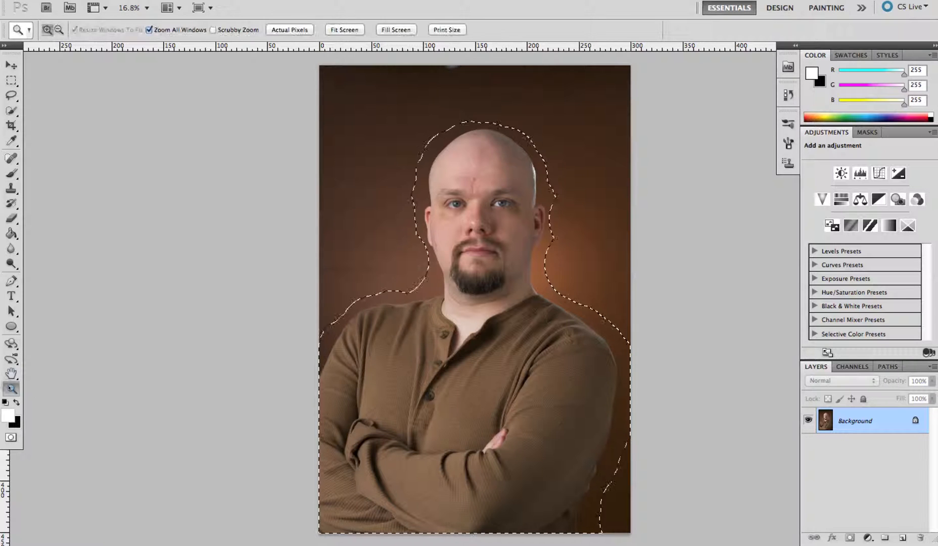
pyautogui.click(432, 265)
pyautogui.click(435, 283)
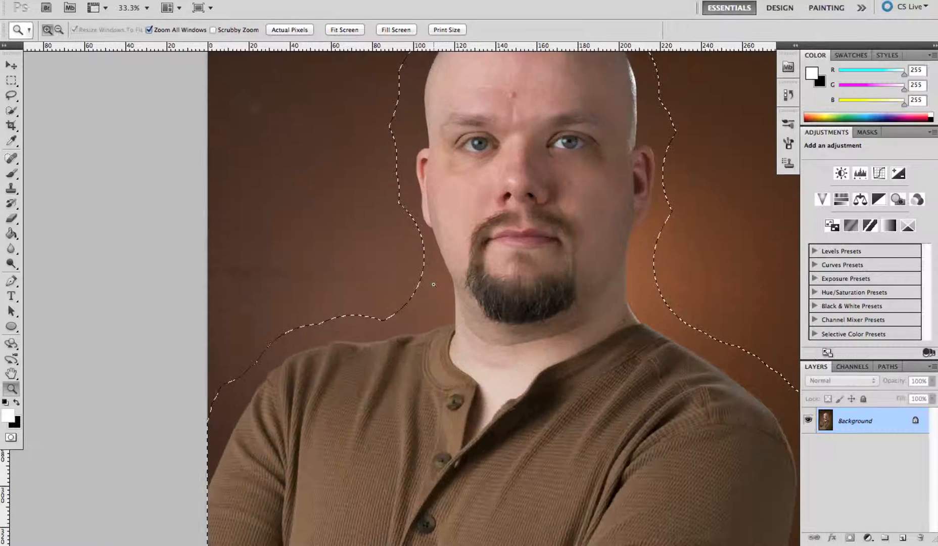
pyautogui.click(439, 324)
pyautogui.click(446, 362)
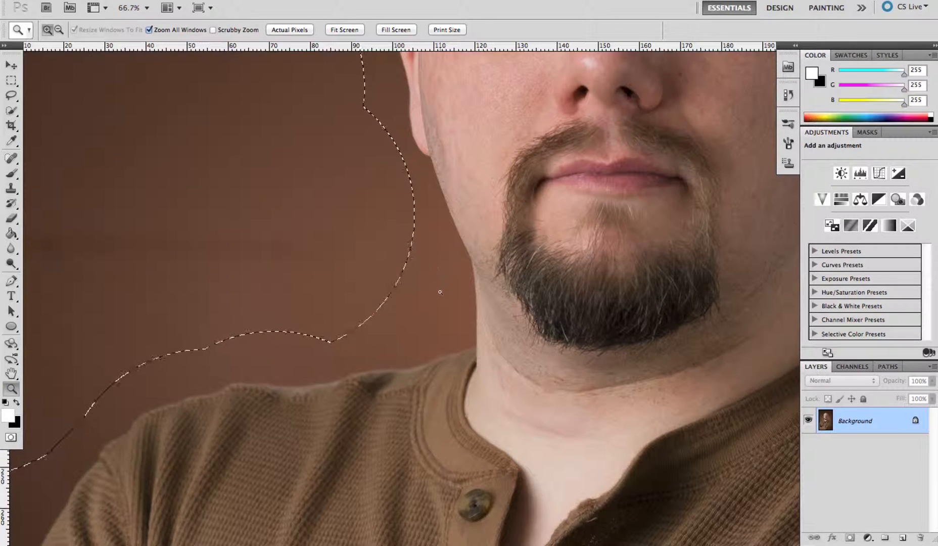
pyautogui.moveTo(454, 215); pyautogui.dragTo(458, 337)
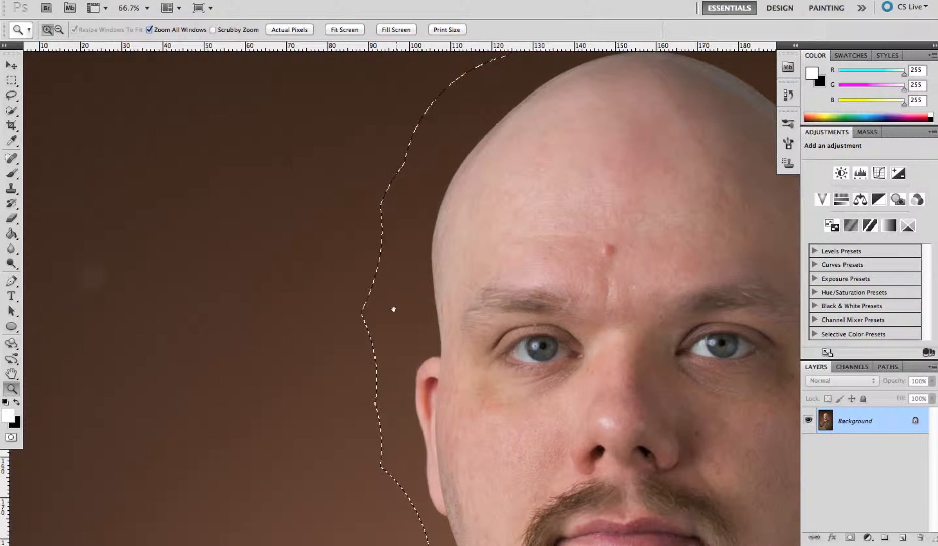
pyautogui.moveTo(400, 224); pyautogui.dragTo(380, 233)
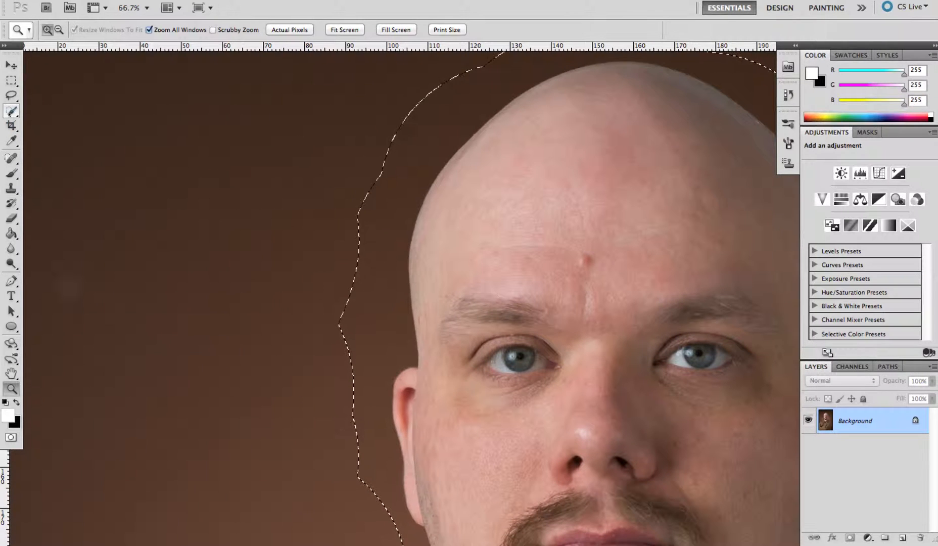
pyautogui.click(11, 111)
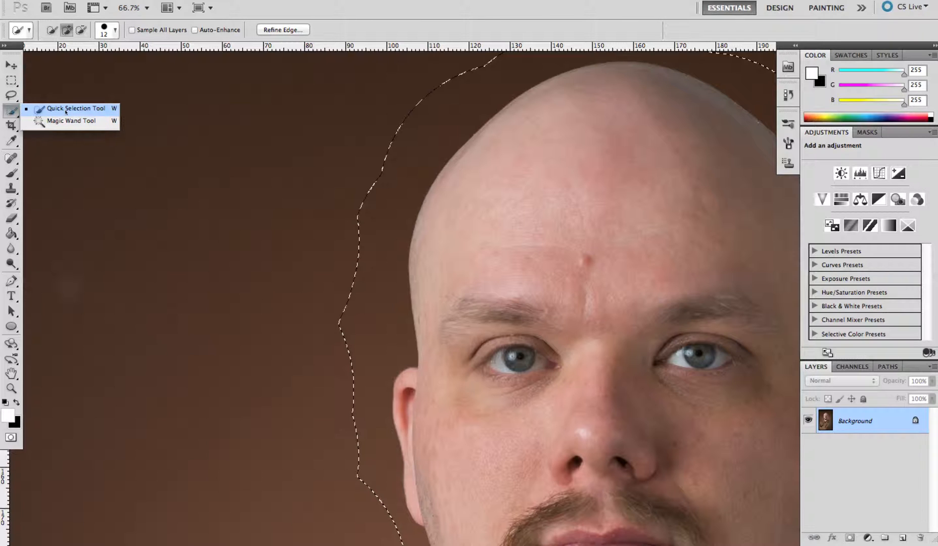
pyautogui.click(68, 109)
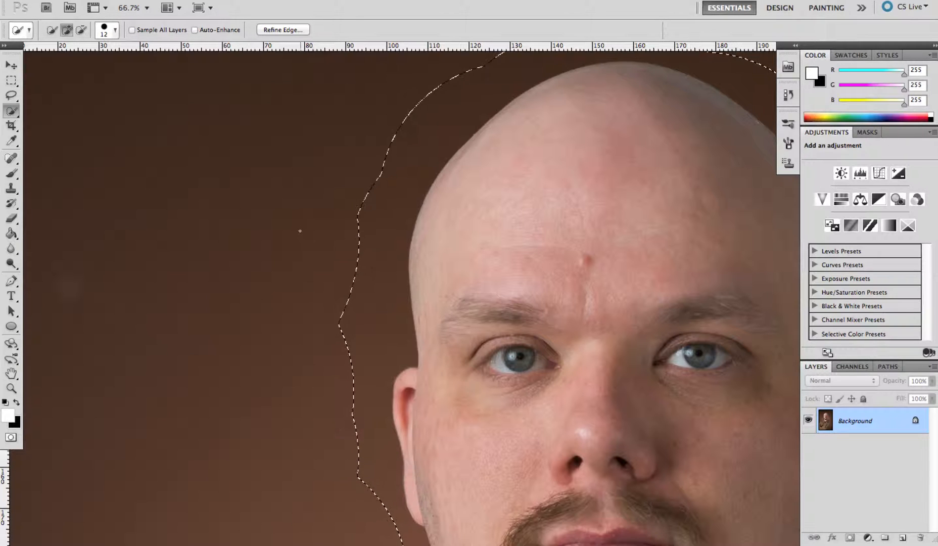
# Try adding a short stroke of background beside the forehead, and switch between the new and add selection modes.
pyautogui.moveTo(320, 237); pyautogui.dragTo(347, 243)
pyautogui.click(53, 30)
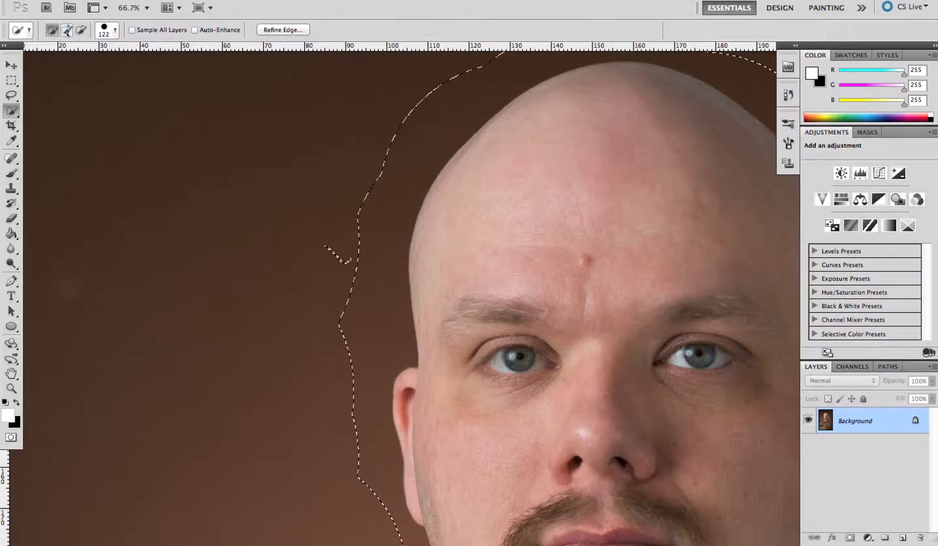
pyautogui.click(67, 31)
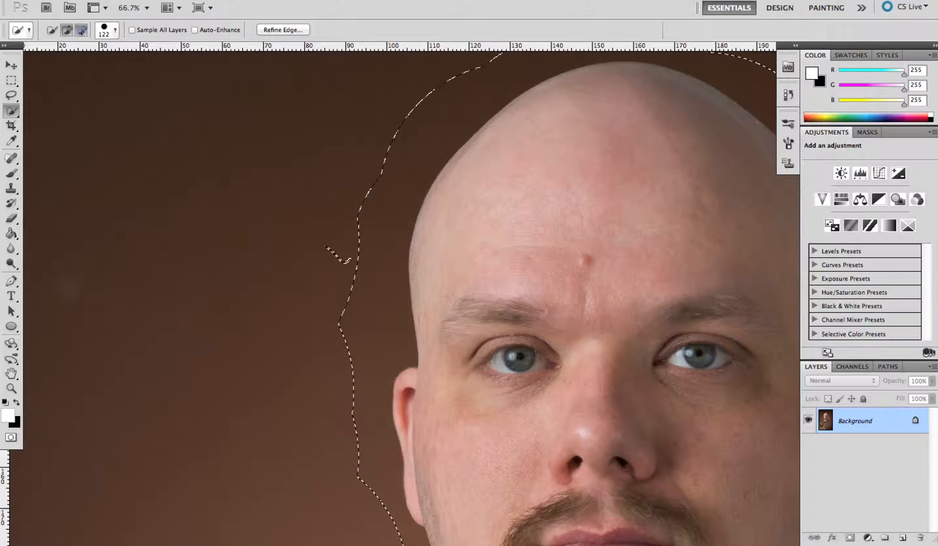
# Subtract the background along the left side of the head from the selection with a 122 px Quick Selection brush.
pyautogui.click(81, 31)
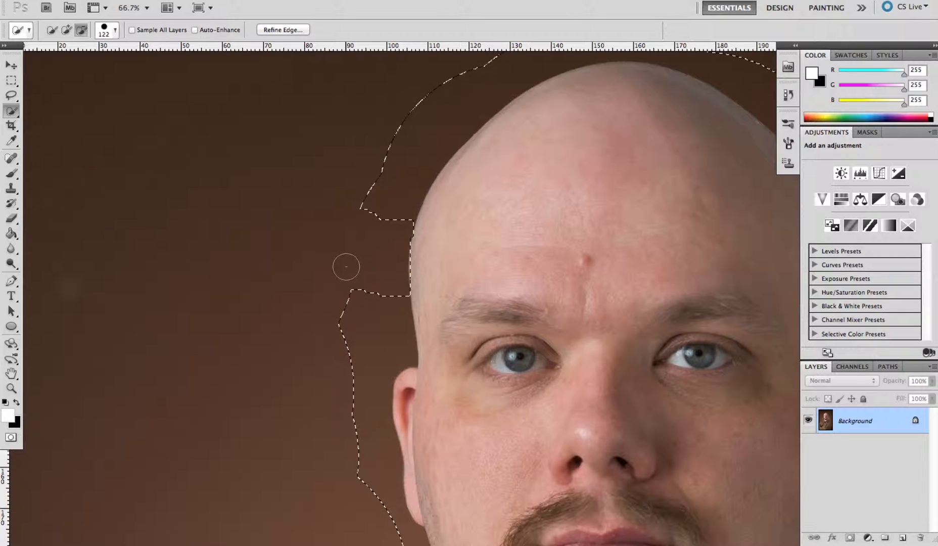
pyautogui.moveTo(346, 266); pyautogui.dragTo(345, 307)
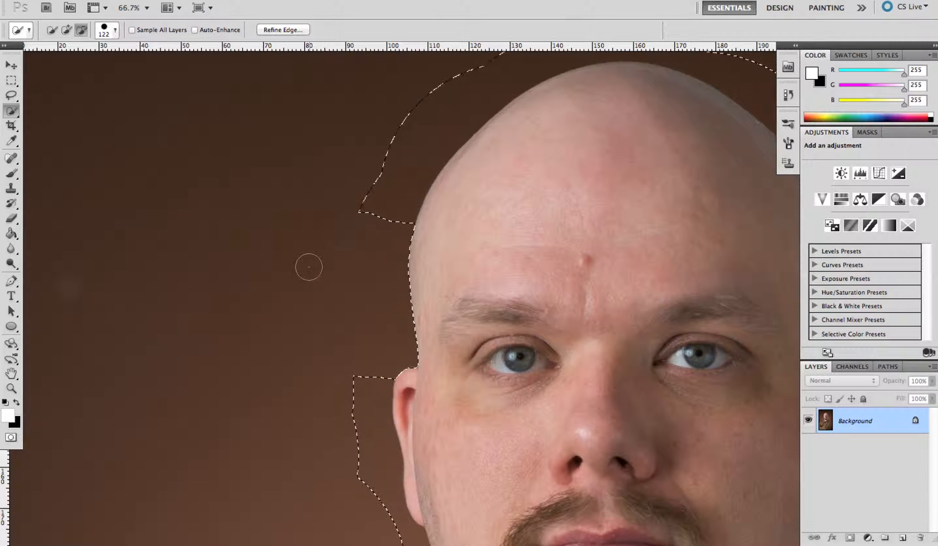
pyautogui.moveTo(310, 171)
pyautogui.mouseDown()
pyautogui.moveTo(299, 165)
pyautogui.moveTo(326, 188)
pyautogui.mouseUp()
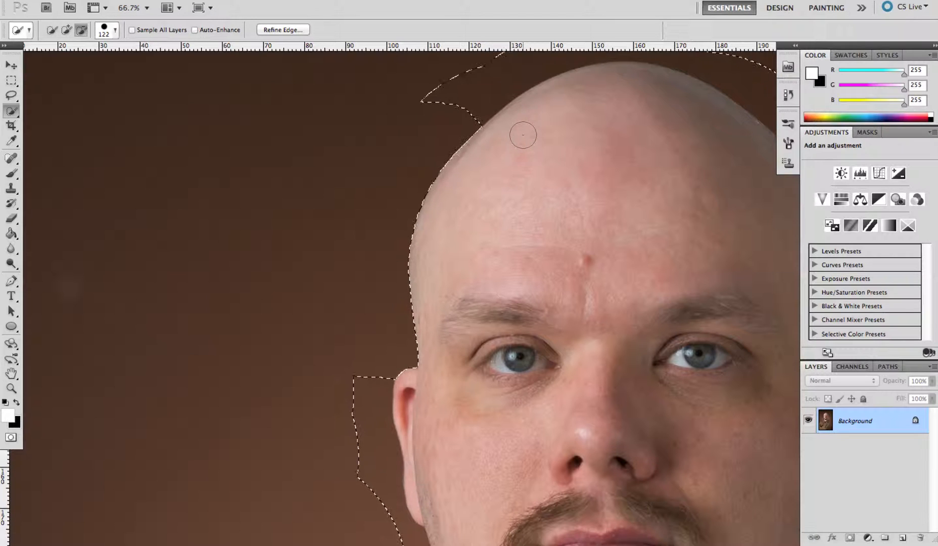
# Subtract the background over the top of the head and down its right side to the ear.
pyautogui.moveTo(539, 123)
pyautogui.mouseDown()
pyautogui.moveTo(349, 280)
pyautogui.moveTo(327, 323)
pyautogui.mouseUp()
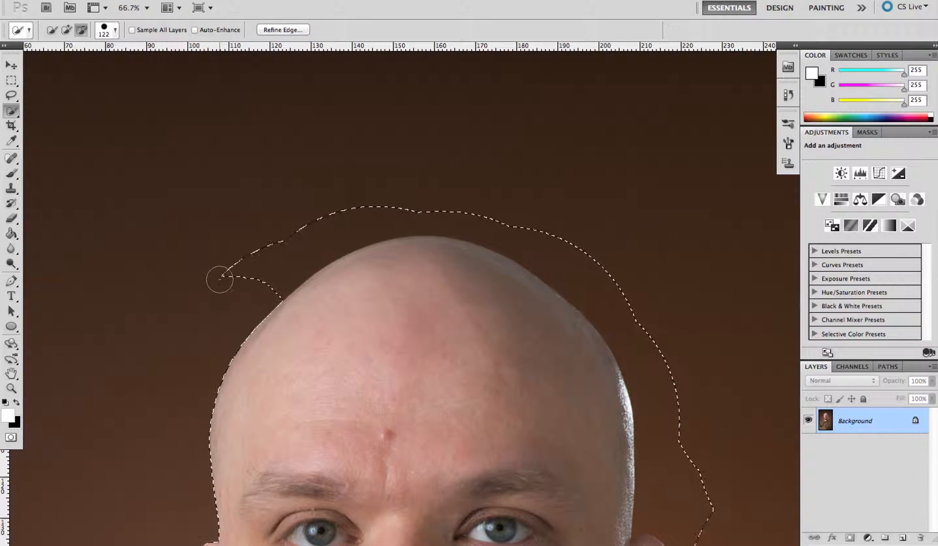
pyautogui.moveTo(216, 286)
pyautogui.mouseDown()
pyautogui.moveTo(296, 217)
pyautogui.moveTo(388, 192)
pyautogui.moveTo(503, 205)
pyautogui.moveTo(530, 243)
pyautogui.moveTo(559, 193)
pyautogui.moveTo(508, 181)
pyautogui.moveTo(486, 182)
pyautogui.moveTo(624, 269)
pyautogui.moveTo(659, 332)
pyautogui.moveTo(660, 321)
pyautogui.moveTo(536, 238)
pyautogui.moveTo(445, 201)
pyautogui.moveTo(501, 199)
pyautogui.moveTo(454, 173)
pyautogui.moveTo(510, 222)
pyautogui.moveTo(529, 324)
pyautogui.mouseUp()
pyautogui.moveTo(543, 244); pyautogui.dragTo(506, 184)
pyautogui.moveTo(459, 219)
pyautogui.mouseDown()
pyautogui.moveTo(479, 313)
pyautogui.moveTo(462, 394)
pyautogui.mouseUp()
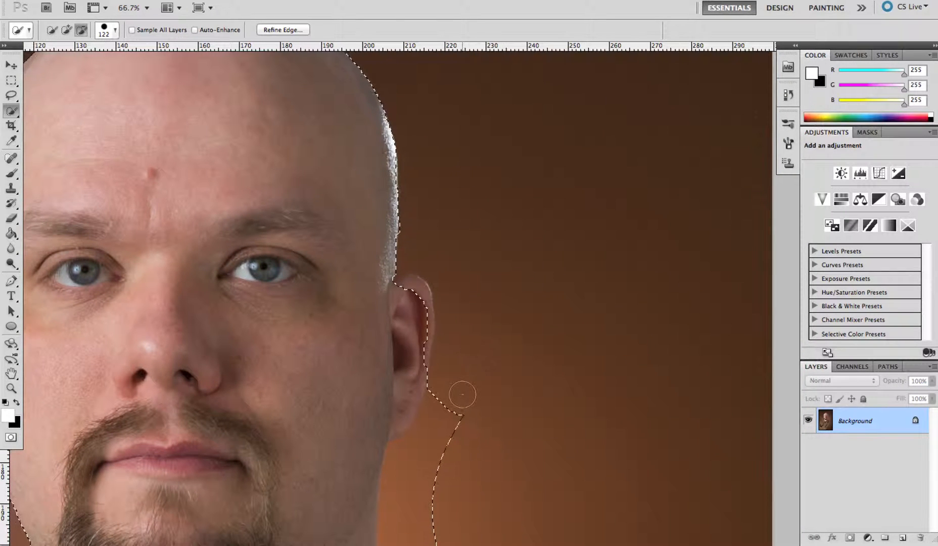
# Subtract the background below the right ear and along the neck, and restore the clipped ear to the selection.
pyautogui.moveTo(475, 278)
pyautogui.mouseDown()
pyautogui.moveTo(496, 181)
pyautogui.moveTo(486, 150)
pyautogui.mouseUp()
pyautogui.moveTo(469, 303); pyautogui.dragTo(473, 337)
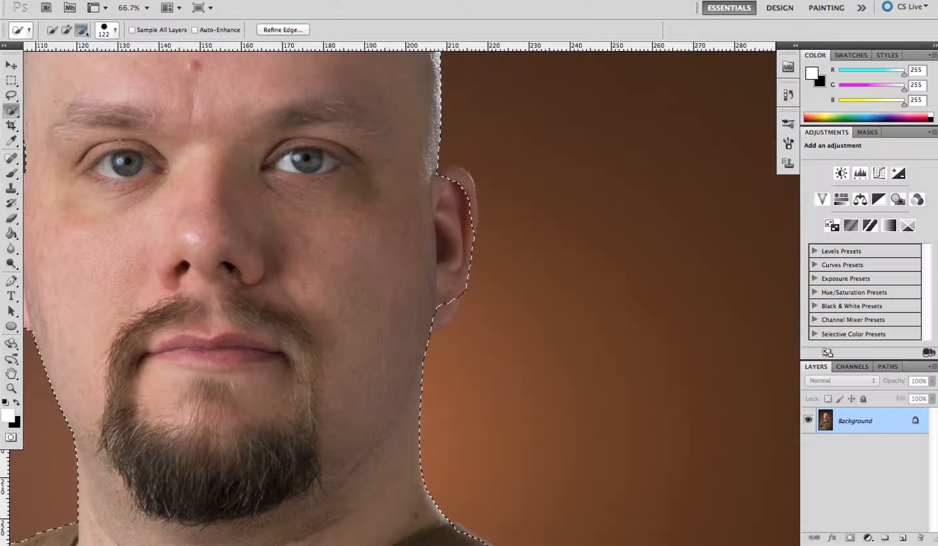
pyautogui.click(85, 32)
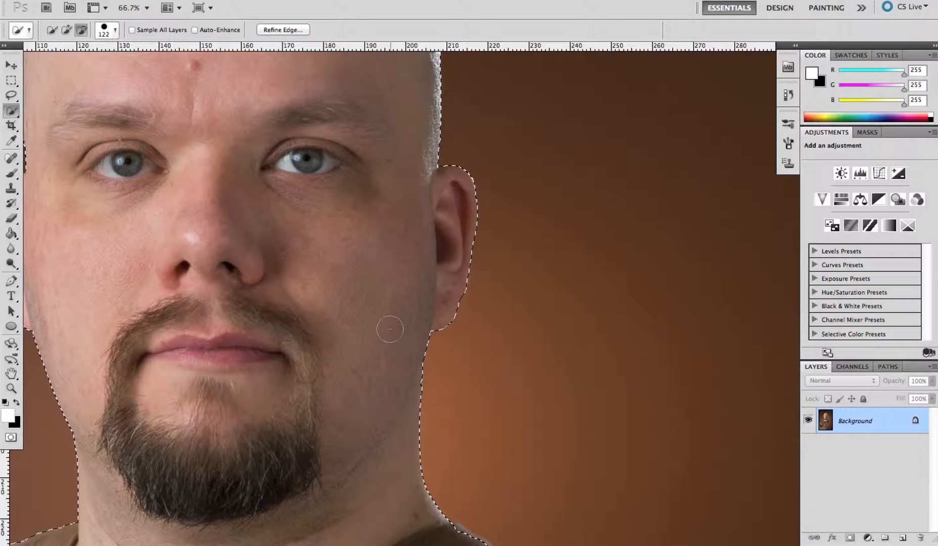
# Subtract the background beside the right shoulder and down the outer edge of the upper arm from the selection.
pyautogui.moveTo(372, 324)
pyautogui.mouseDown()
pyautogui.moveTo(350, 213)
pyautogui.moveTo(314, 201)
pyautogui.mouseUp()
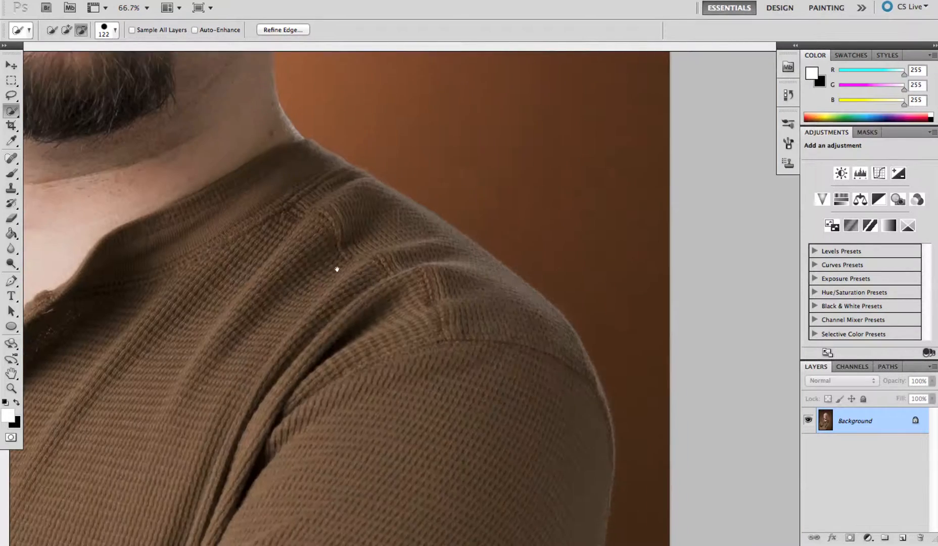
pyautogui.moveTo(335, 268); pyautogui.dragTo(281, 203)
pyautogui.moveTo(299, 254); pyautogui.dragTo(253, 236)
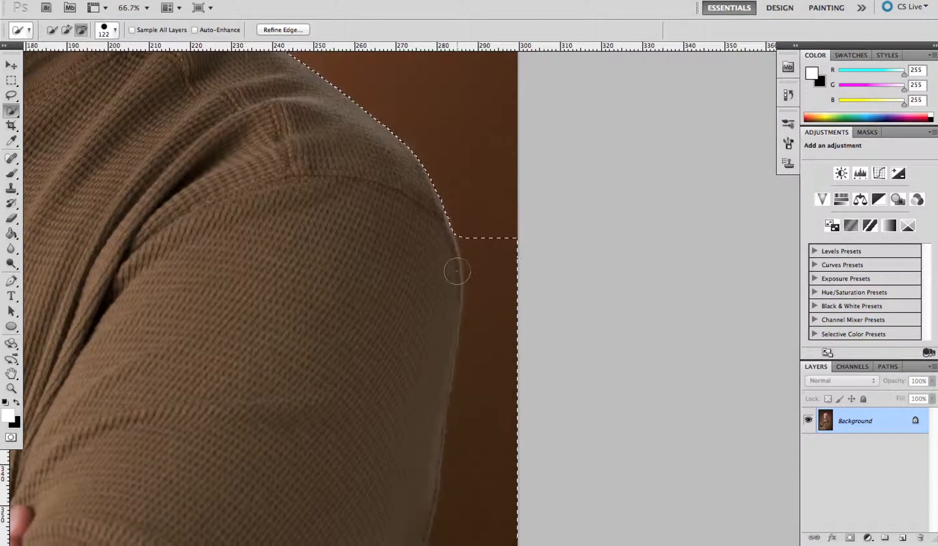
pyautogui.moveTo(502, 247); pyautogui.dragTo(496, 320)
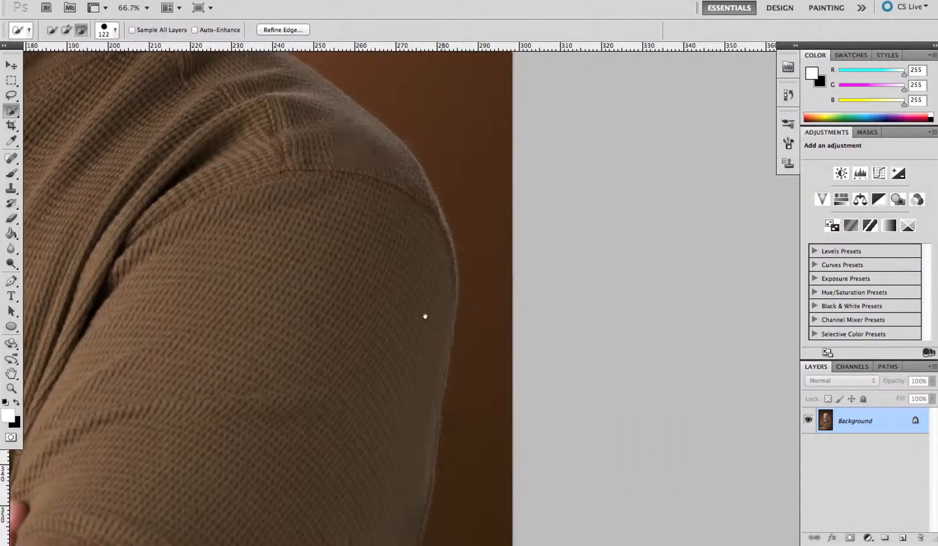
pyautogui.moveTo(425, 316); pyautogui.dragTo(342, 190)
pyautogui.moveTo(424, 208)
pyautogui.mouseDown()
pyautogui.moveTo(420, 283)
pyautogui.moveTo(397, 310)
pyautogui.mouseUp()
# Try to subtract the background beside the lower right sleeve, and undo the stroke that cuts into the arm.
pyautogui.moveTo(428, 246)
pyautogui.mouseDown()
pyautogui.moveTo(440, 197)
pyautogui.moveTo(436, 256)
pyautogui.moveTo(408, 342)
pyautogui.moveTo(413, 258)
pyautogui.moveTo(438, 217)
pyautogui.moveTo(386, 368)
pyautogui.moveTo(343, 445)
pyautogui.mouseUp()
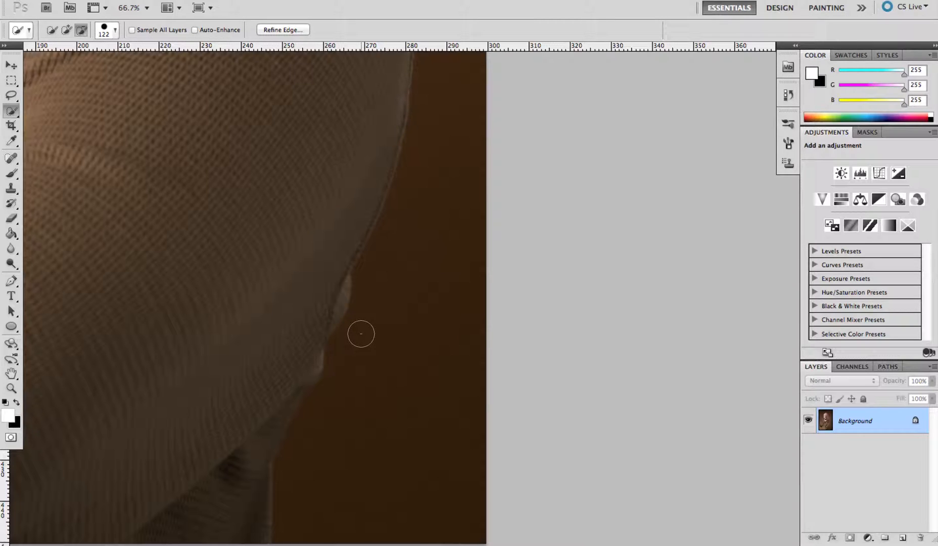
pyautogui.press('super+minus')
pyautogui.press('super+minus')
pyautogui.press('super+minus')
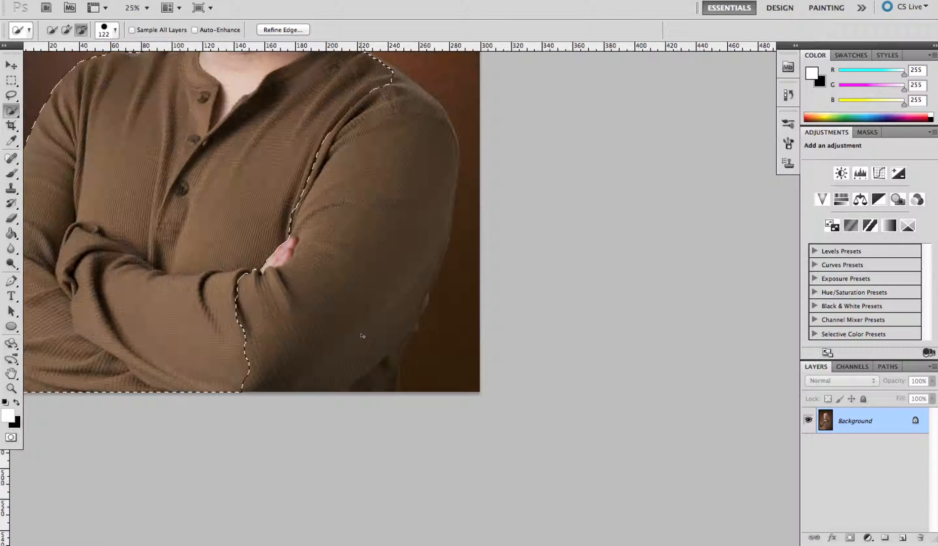
pyautogui.moveTo(108, 129); pyautogui.dragTo(123, 241)
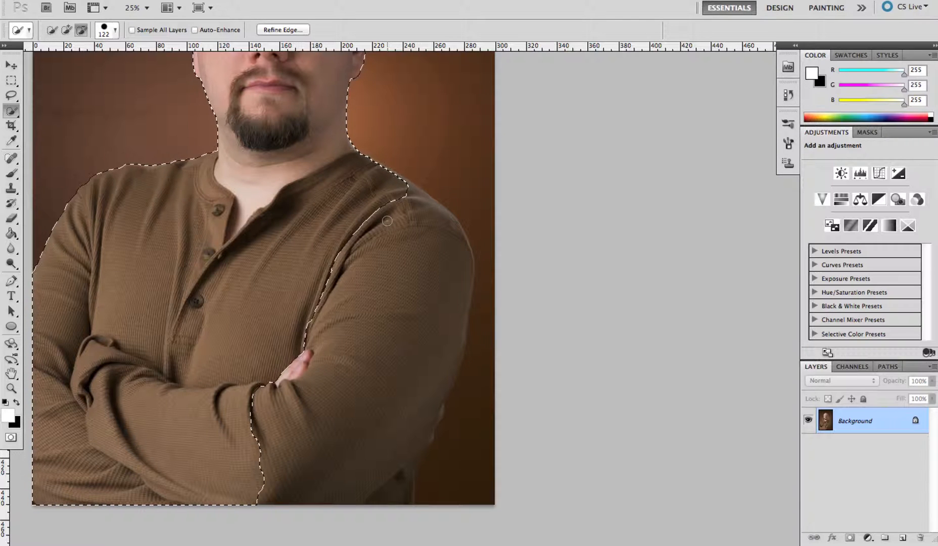
pyautogui.press('super+z')
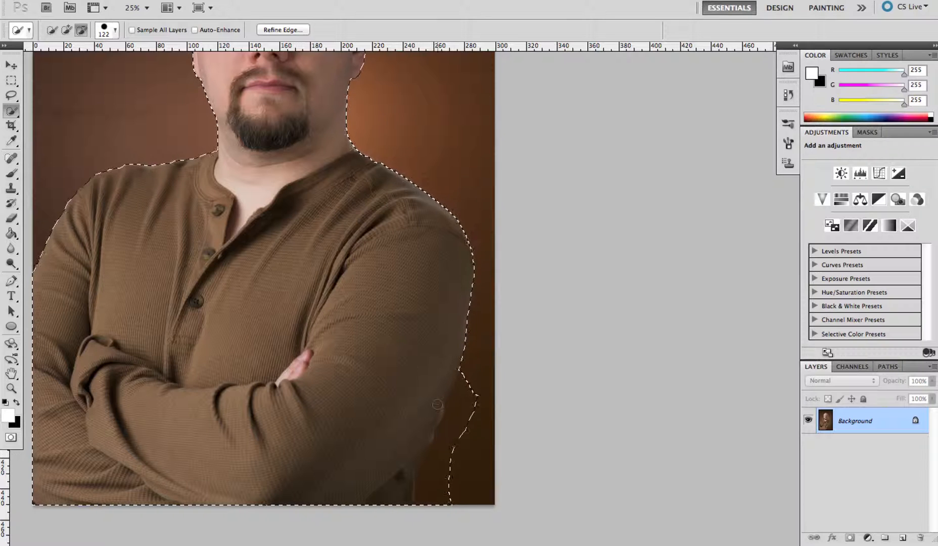
# Subtract the background along the lower right sleeve down to its first bulge with the 122 px Quick Selection brush.
pyautogui.moveTo(441, 384); pyautogui.dragTo(387, 276)
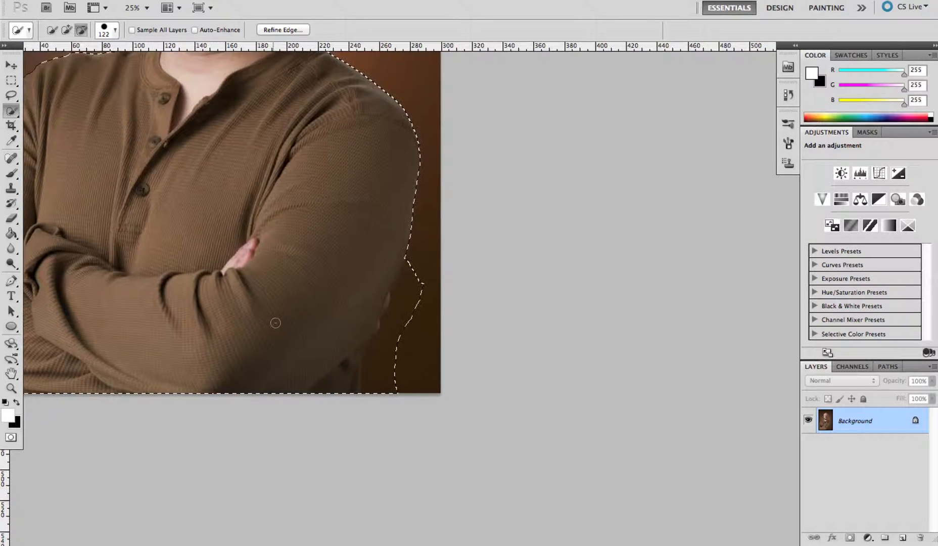
pyautogui.press('z')
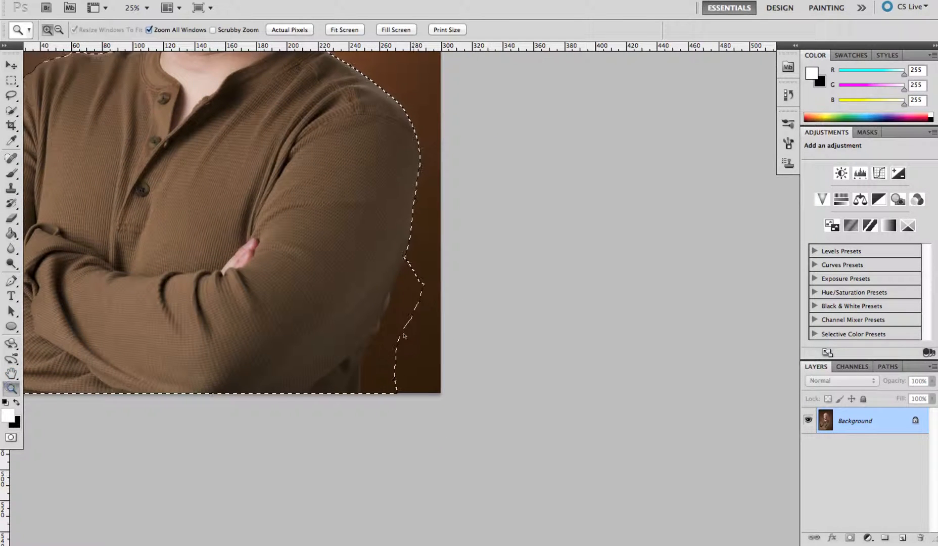
pyautogui.click(404, 313)
pyautogui.click(407, 311)
pyautogui.click(411, 307)
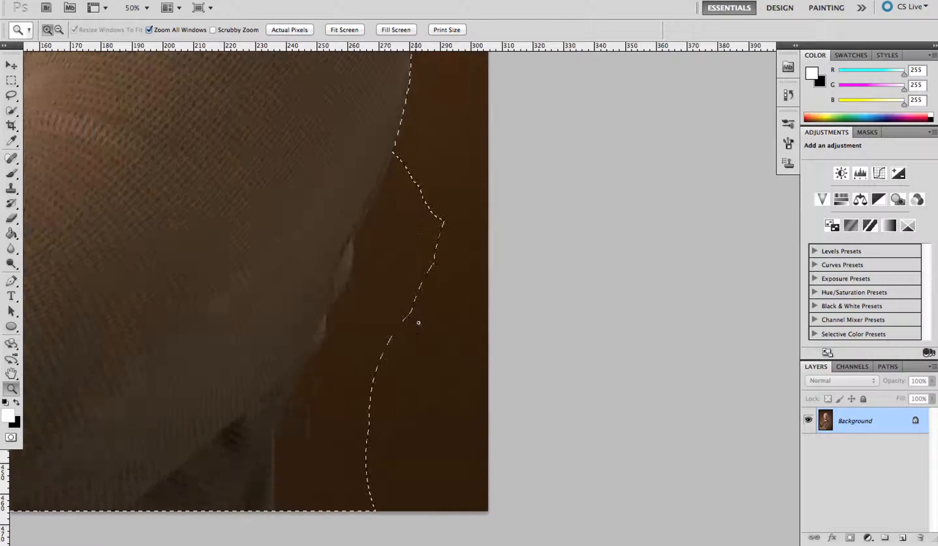
pyautogui.click(412, 306)
pyautogui.moveTo(408, 272); pyautogui.dragTo(395, 351)
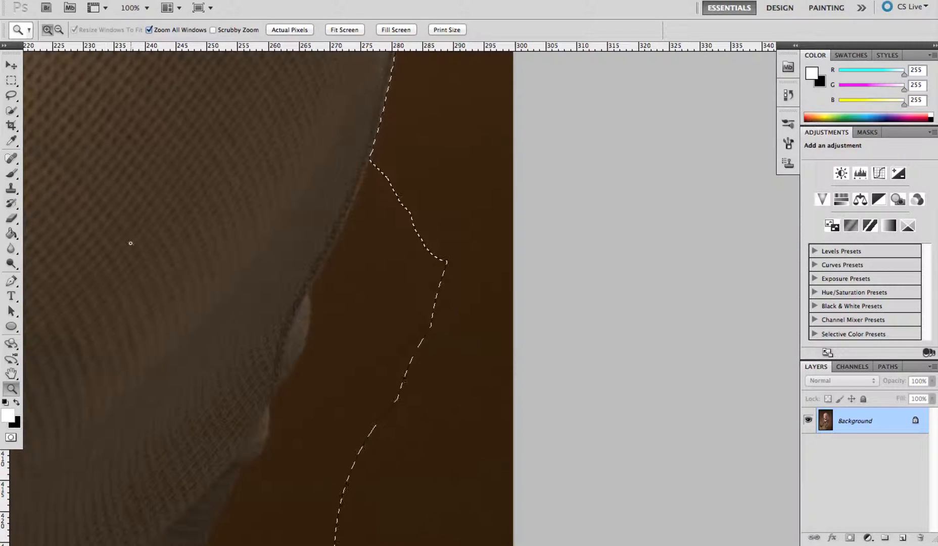
pyautogui.click(13, 111)
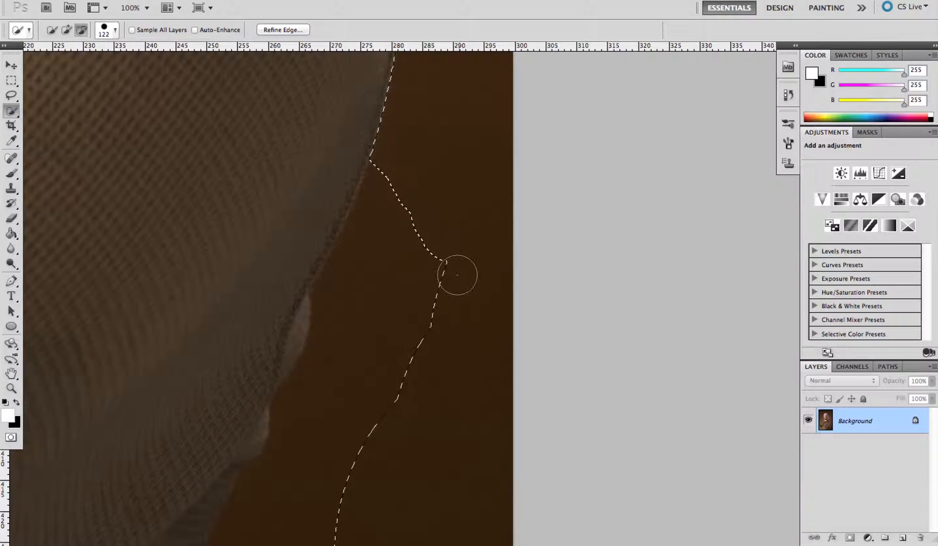
pyautogui.moveTo(458, 275); pyautogui.dragTo(440, 294)
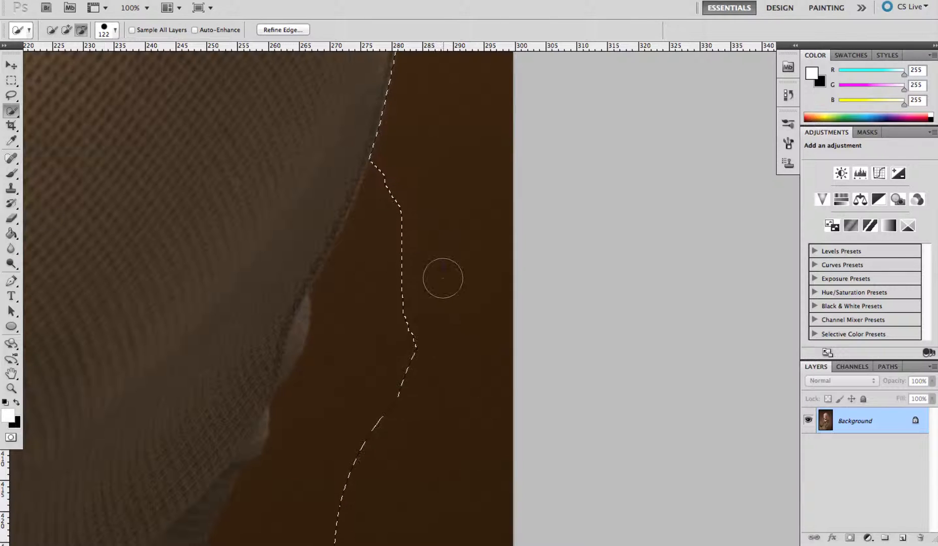
pyautogui.moveTo(423, 358)
pyautogui.mouseDown()
pyautogui.moveTo(427, 280)
pyautogui.moveTo(427, 347)
pyautogui.mouseUp()
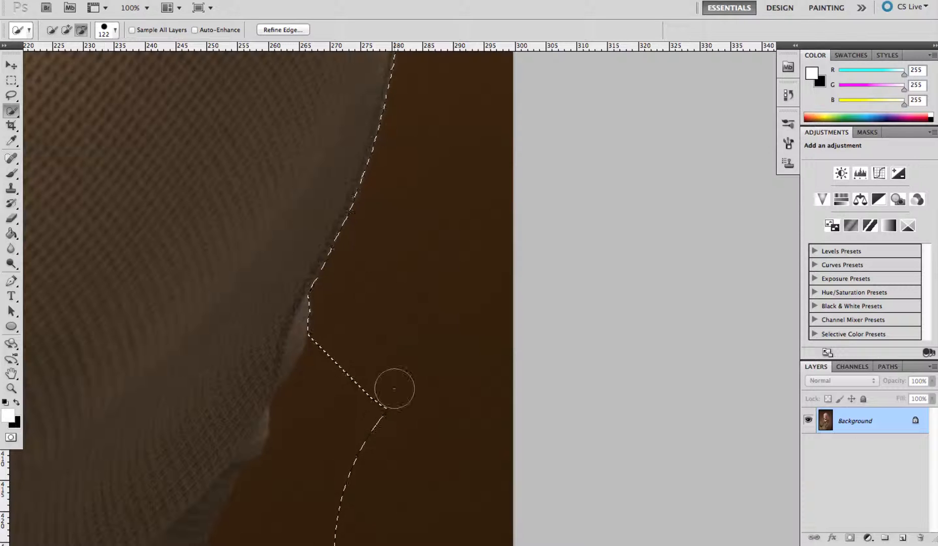
# Subtract the background between the first and second bulges of the lower right sleeve.
pyautogui.press('space')
pyautogui.moveTo(372, 387)
pyautogui.mouseDown()
pyautogui.moveTo(398, 276)
pyautogui.moveTo(407, 278)
pyautogui.moveTo(401, 298)
pyautogui.moveTo(407, 289)
pyautogui.moveTo(378, 396)
pyautogui.moveTo(402, 321)
pyautogui.mouseUp()
pyautogui.press('space')
pyautogui.moveTo(400, 273); pyautogui.dragTo(383, 338)
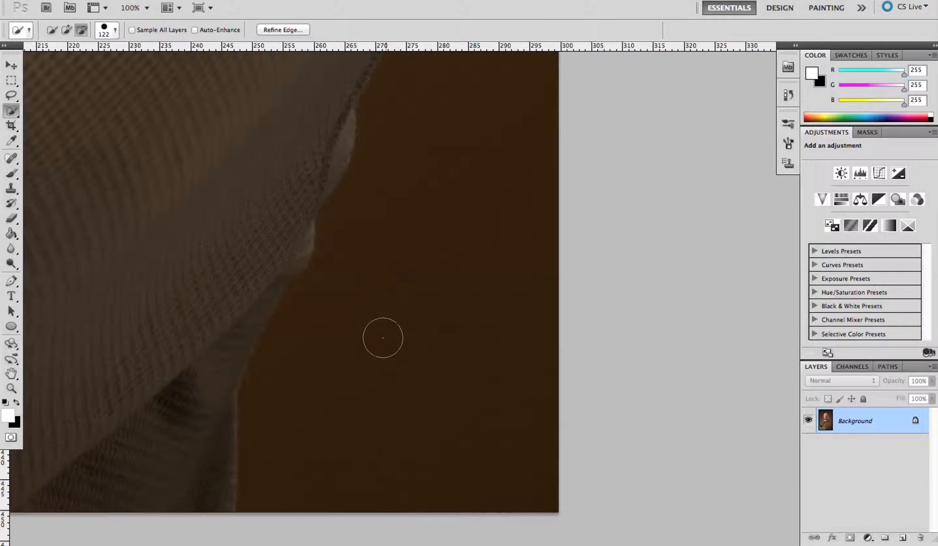
pyautogui.moveTo(377, 372)
pyautogui.mouseDown()
pyautogui.moveTo(396, 311)
pyautogui.moveTo(410, 305)
pyautogui.moveTo(393, 354)
pyautogui.moveTo(395, 400)
pyautogui.mouseUp()
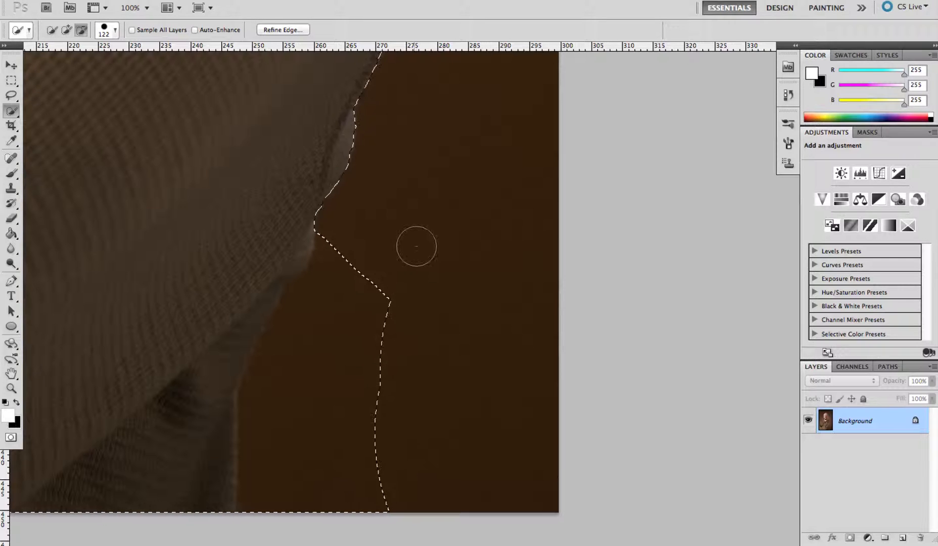
# Examine the selection outline around the figure, from the lower right corner of the photo up to the head.
pyautogui.press('space')
pyautogui.moveTo(402, 291); pyautogui.dragTo(489, 225)
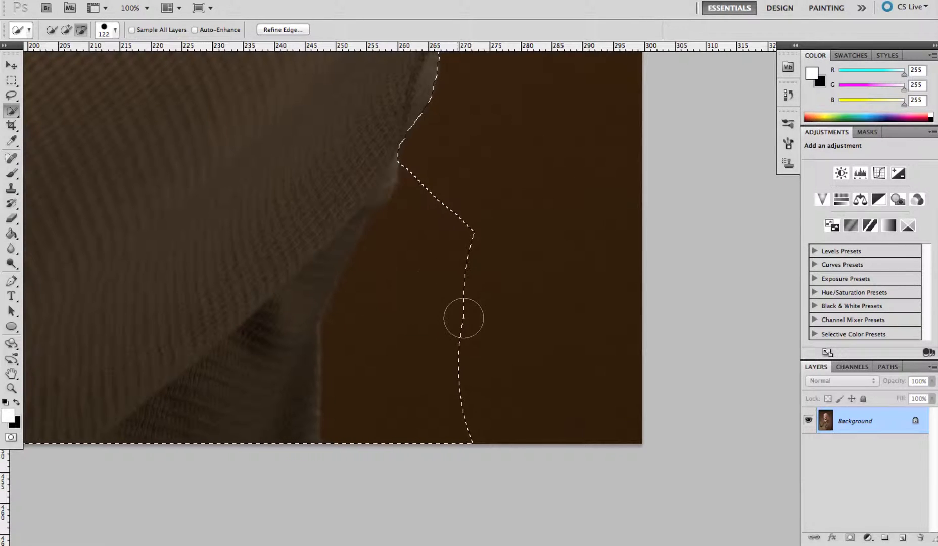
pyautogui.moveTo(277, 252); pyautogui.dragTo(669, 243)
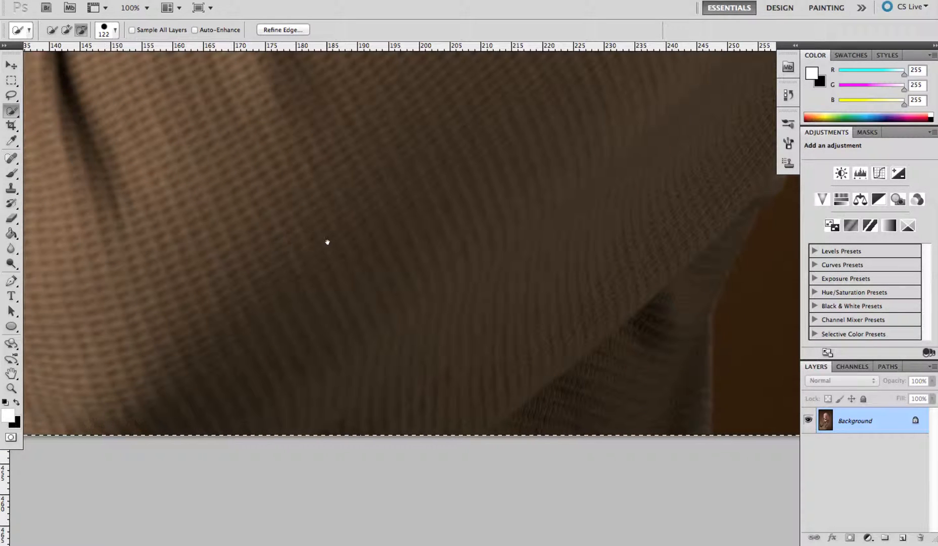
pyautogui.press('super+minus')
pyautogui.press('super+minus')
pyautogui.press('super+minus')
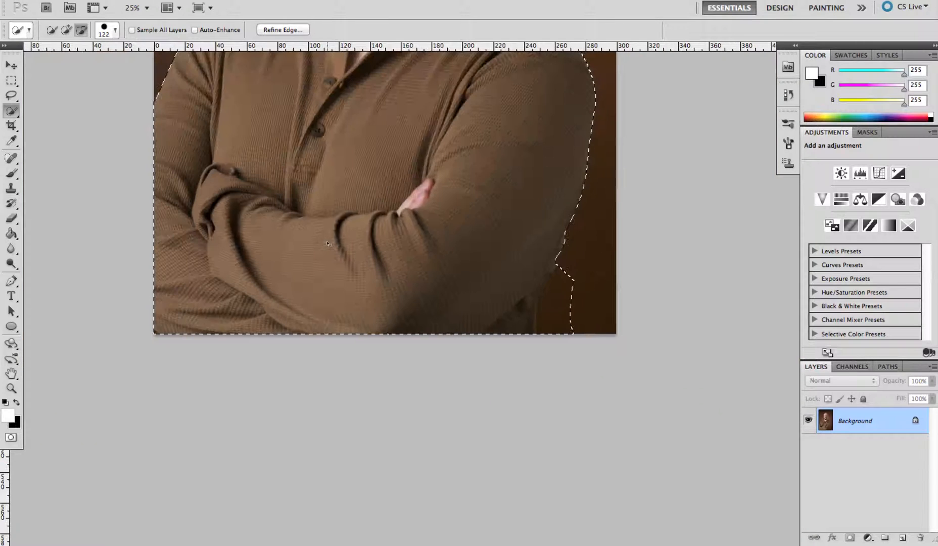
pyautogui.scroll(10, 276, 172)
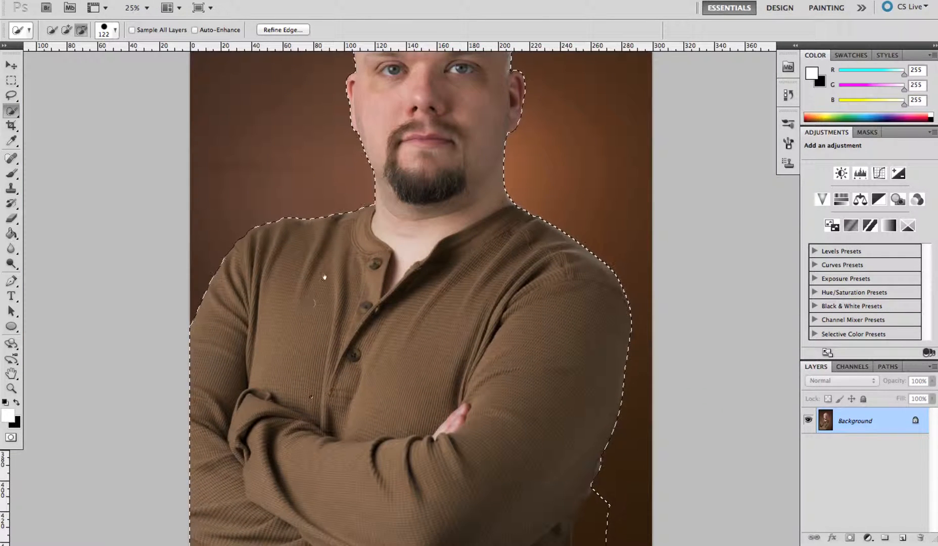
pyautogui.scroll(8, 309, 303)
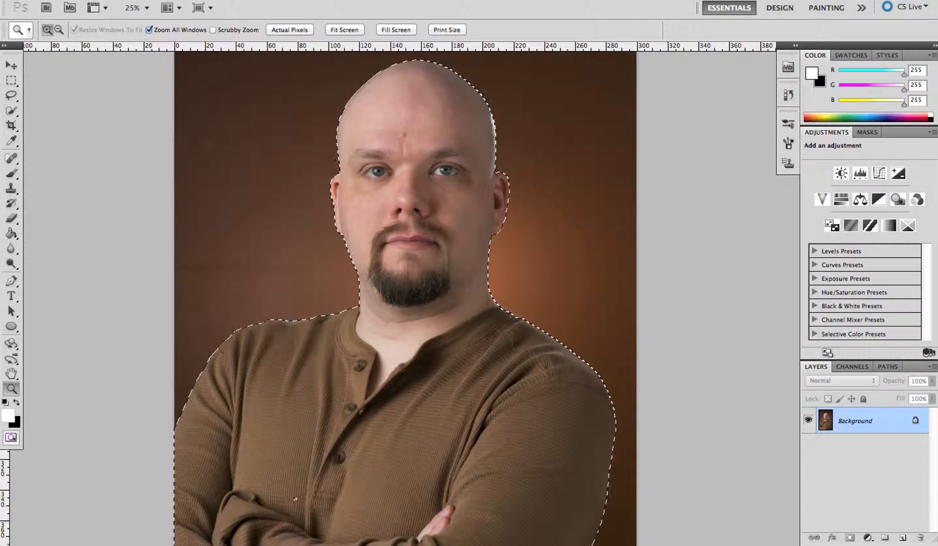
# In Quick Mask mode, mask the leftover background patch below the right elbow in black with an 84 px brush.
pyautogui.click(11, 438)
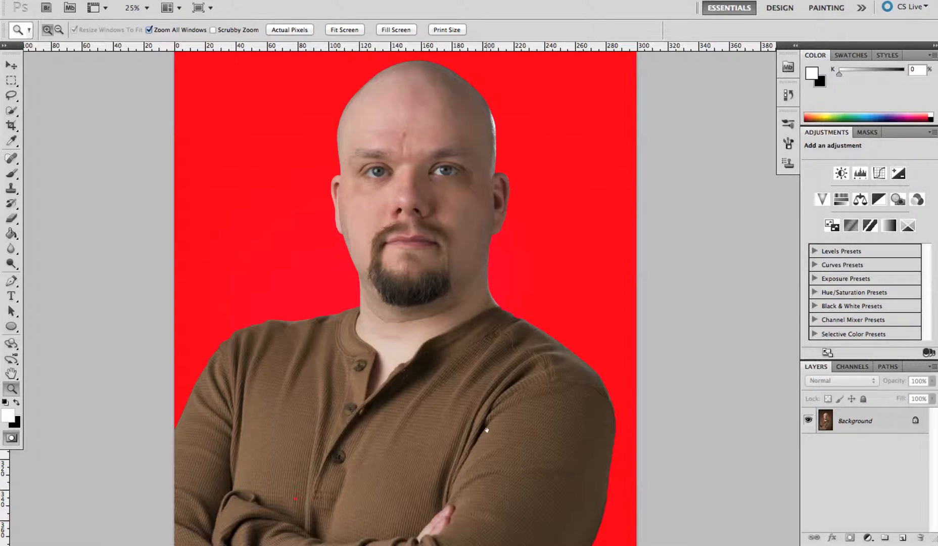
pyautogui.moveTo(486, 425); pyautogui.dragTo(437, 220)
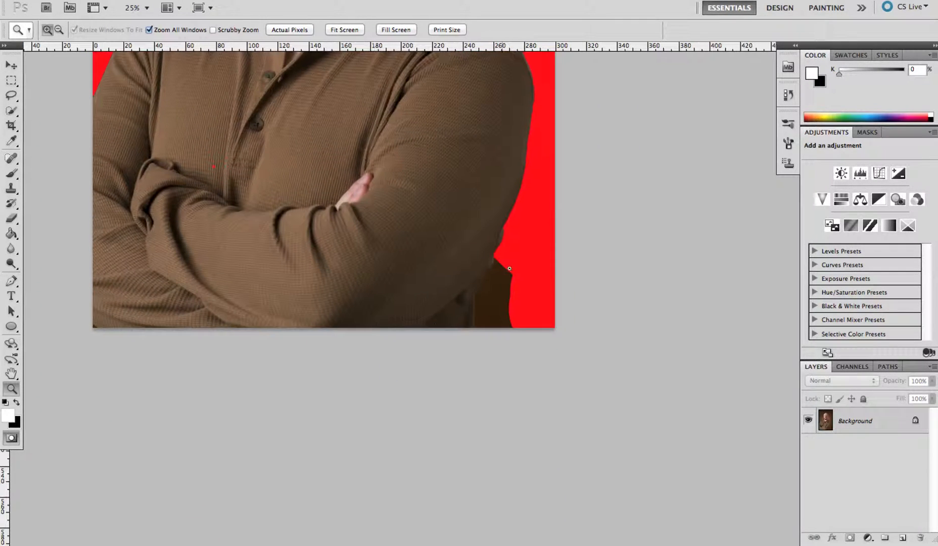
pyautogui.click(505, 293)
pyautogui.click(506, 303)
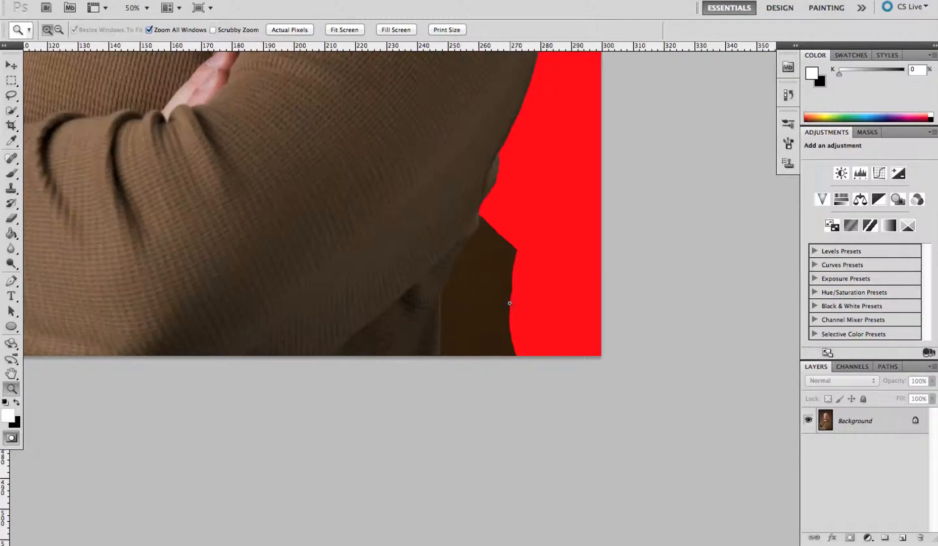
pyautogui.click(507, 306)
pyautogui.click(506, 306)
pyautogui.moveTo(474, 258); pyautogui.dragTo(431, 274)
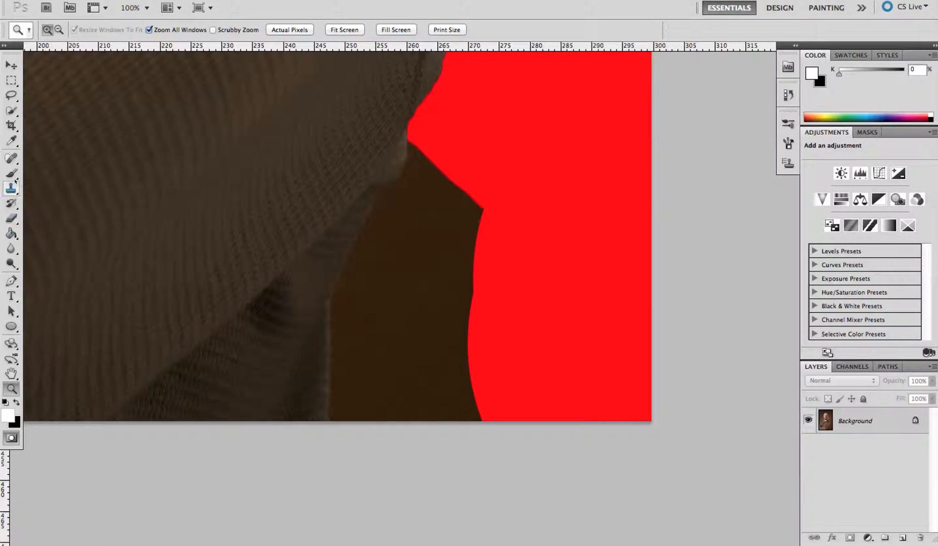
pyautogui.click(11, 175)
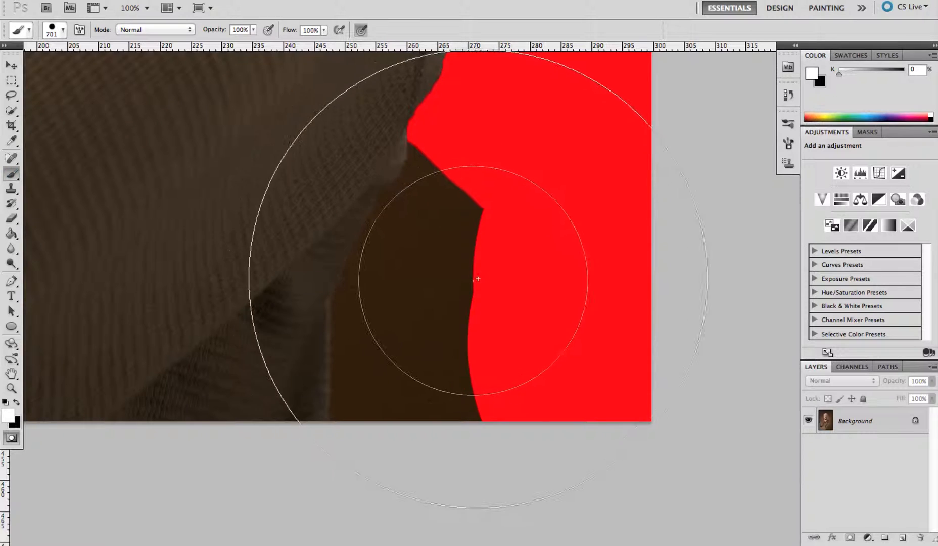
pyautogui.moveTo(478, 280)
pyautogui.mouseDown()
pyautogui.moveTo(449, 293)
pyautogui.moveTo(450, 234)
pyautogui.mouseUp()
pyautogui.moveTo(456, 272)
pyautogui.mouseDown()
pyautogui.moveTo(429, 260)
pyautogui.moveTo(408, 264)
pyautogui.moveTo(412, 255)
pyautogui.mouseUp()
pyautogui.moveTo(481, 188)
pyautogui.mouseDown()
pyautogui.moveTo(459, 269)
pyautogui.moveTo(456, 351)
pyautogui.moveTo(471, 355)
pyautogui.moveTo(478, 328)
pyautogui.moveTo(465, 351)
pyautogui.moveTo(497, 183)
pyautogui.moveTo(483, 186)
pyautogui.moveTo(457, 226)
pyautogui.moveTo(441, 360)
pyautogui.mouseUp()
pyautogui.press('x')
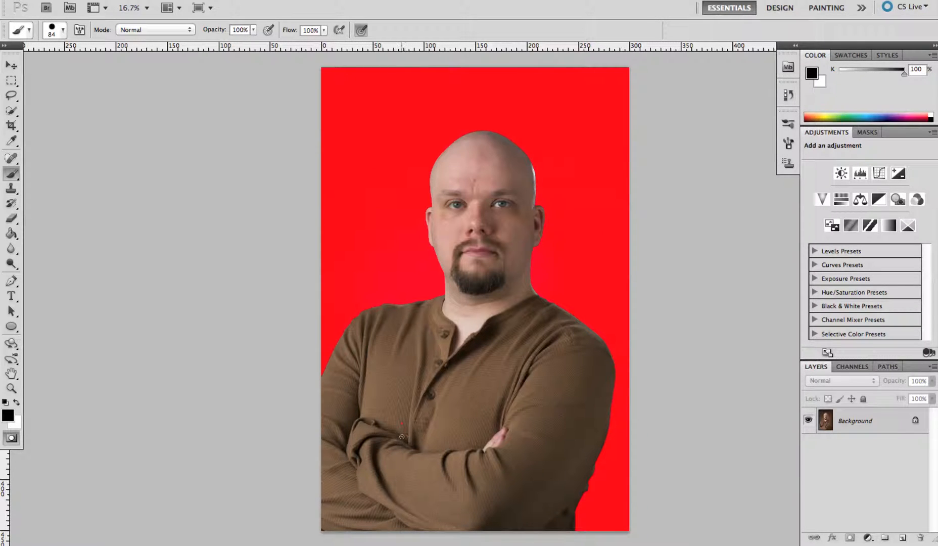
# Clear the stray mask spot on the shirt above the folded arms by painting in white with the 84 px brush.
pyautogui.press('super+plus')
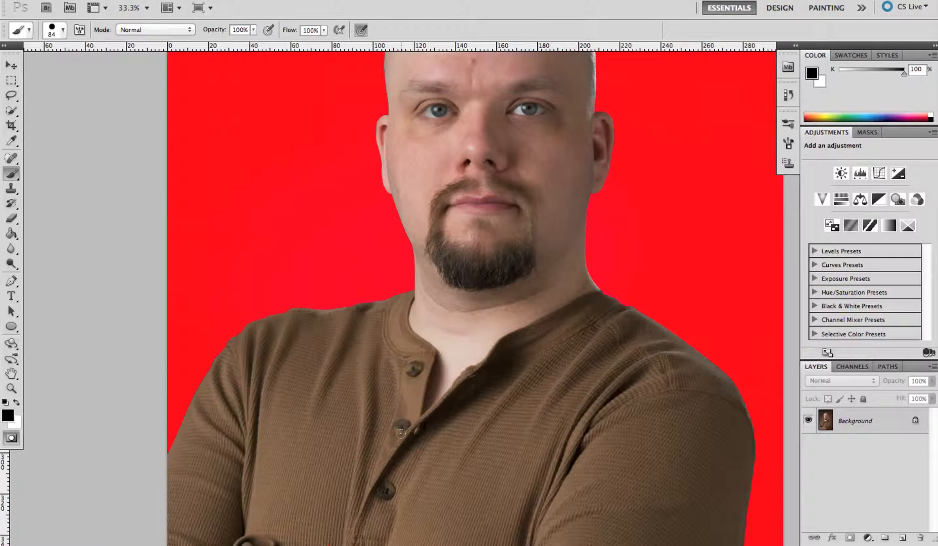
pyautogui.moveTo(225, 295); pyautogui.dragTo(242, 186)
pyautogui.scroll(-5, 242, 186)
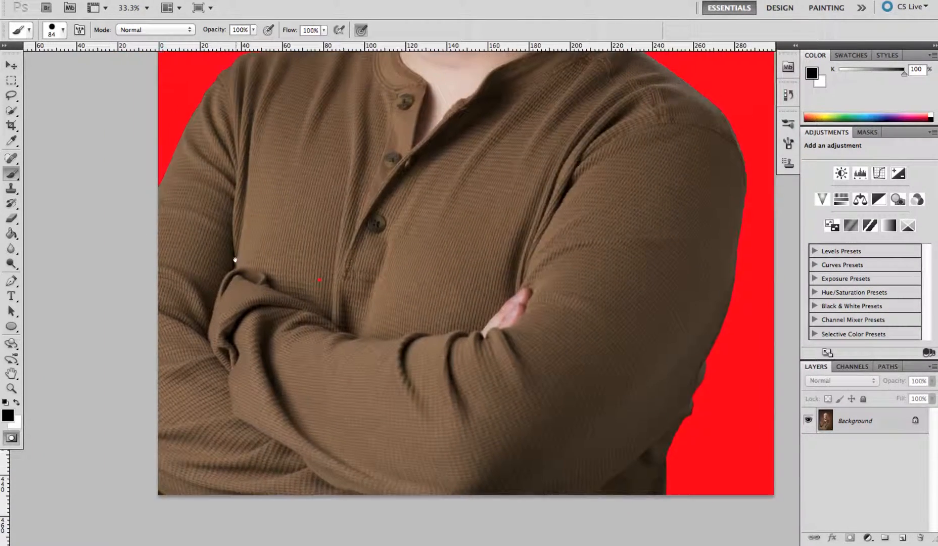
pyautogui.moveTo(234, 260); pyautogui.dragTo(362, 322)
pyautogui.moveTo(477, 351)
pyautogui.mouseDown()
pyautogui.moveTo(387, 257)
pyautogui.moveTo(380, 266)
pyautogui.mouseUp()
pyautogui.press('x')
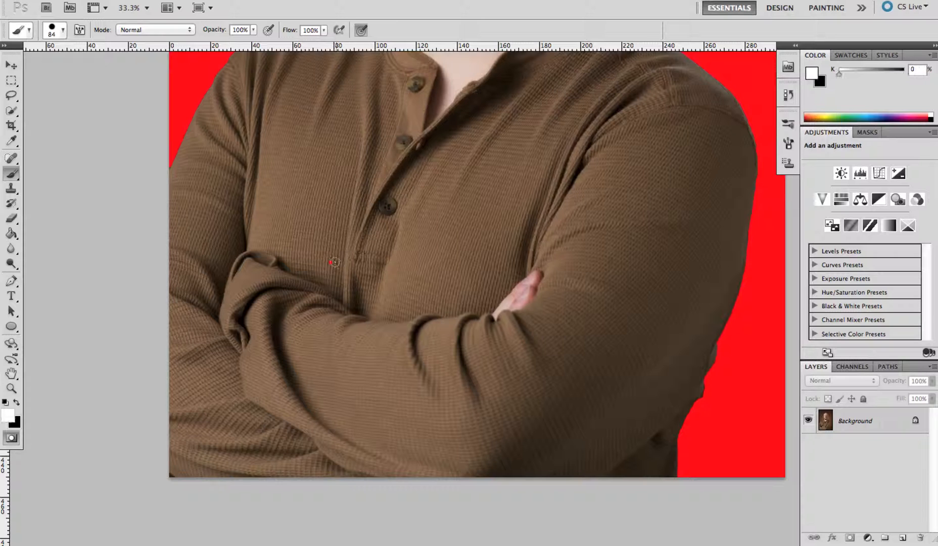
pyautogui.moveTo(384, 221); pyautogui.dragTo(368, 429)
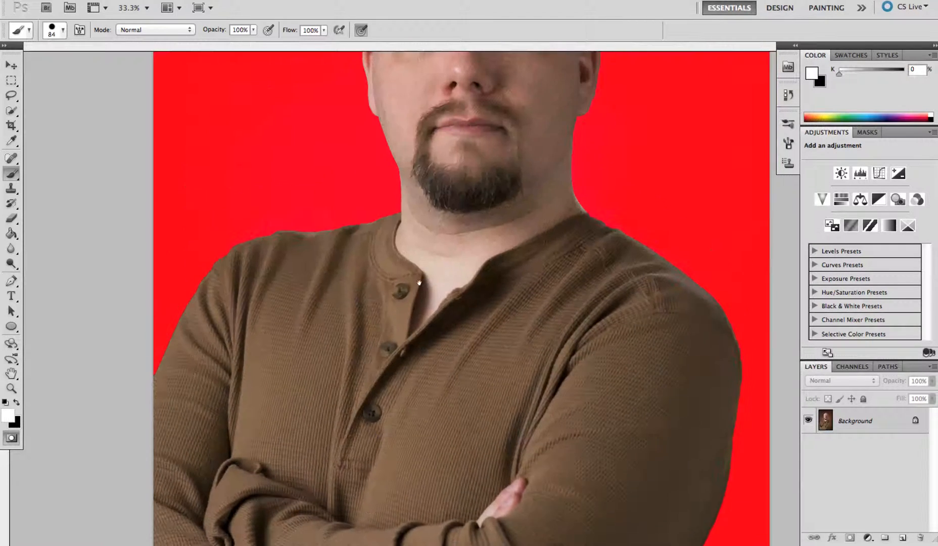
pyautogui.moveTo(429, 209); pyautogui.dragTo(396, 360)
pyautogui.moveTo(411, 260)
pyautogui.mouseDown()
pyautogui.moveTo(402, 322)
pyautogui.moveTo(429, 285)
pyautogui.moveTo(444, 207)
pyautogui.moveTo(459, 195)
pyautogui.mouseUp()
pyautogui.moveTo(426, 295)
pyautogui.mouseDown()
pyautogui.moveTo(449, 256)
pyautogui.moveTo(432, 240)
pyautogui.mouseUp()
pyautogui.press('super+minus')
pyautogui.press('super+minus')
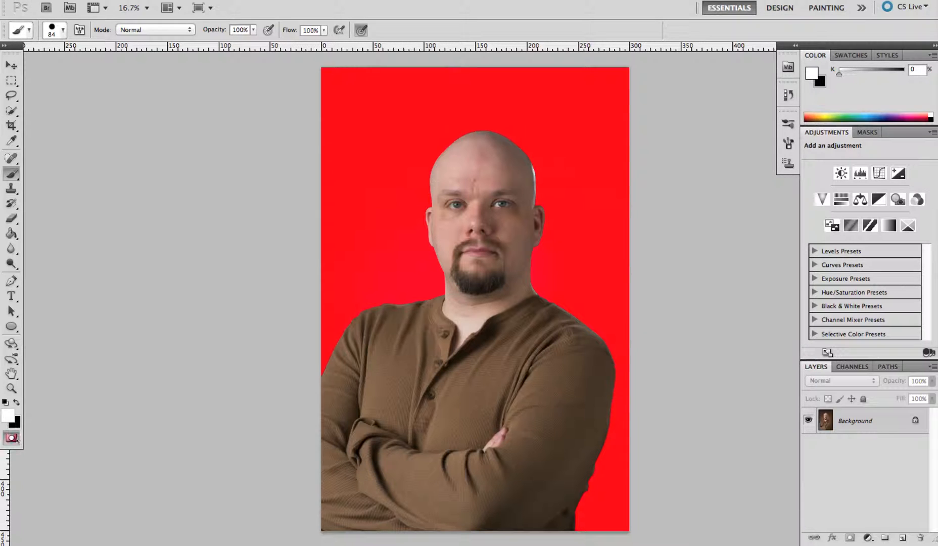
# Switch between the Quick Mask and the selection outline to compare them, and finish with Quick Mask turned off.
pyautogui.click(15, 438)
pyautogui.click(12, 437)
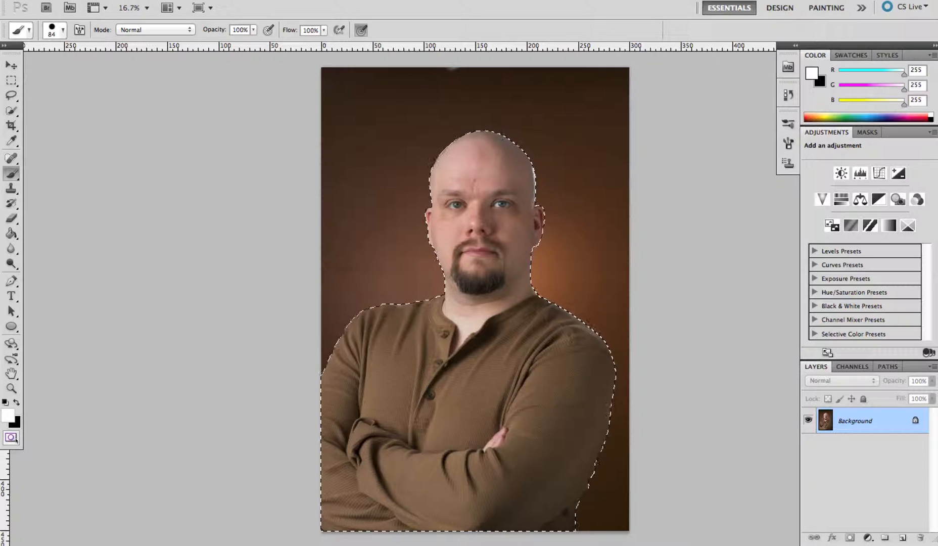
pyautogui.click(12, 438)
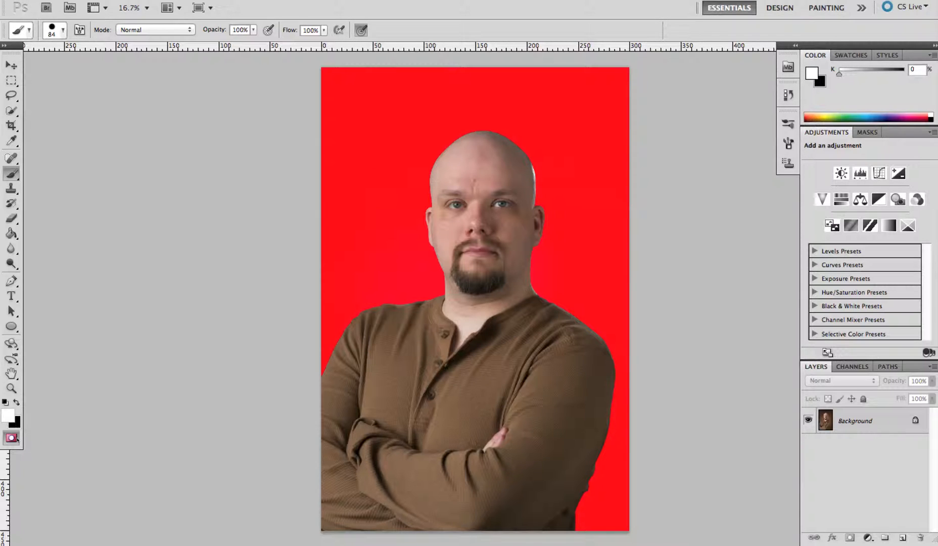
pyautogui.click(13, 437)
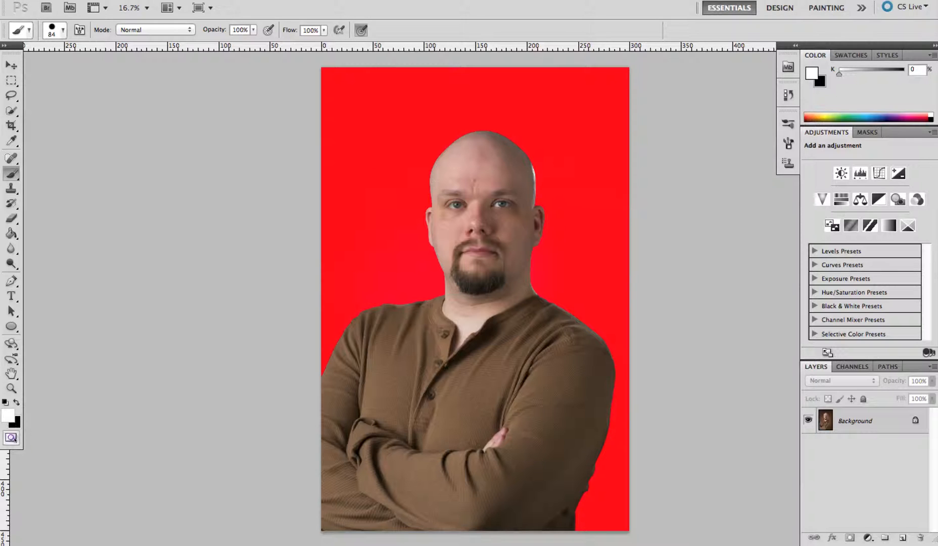